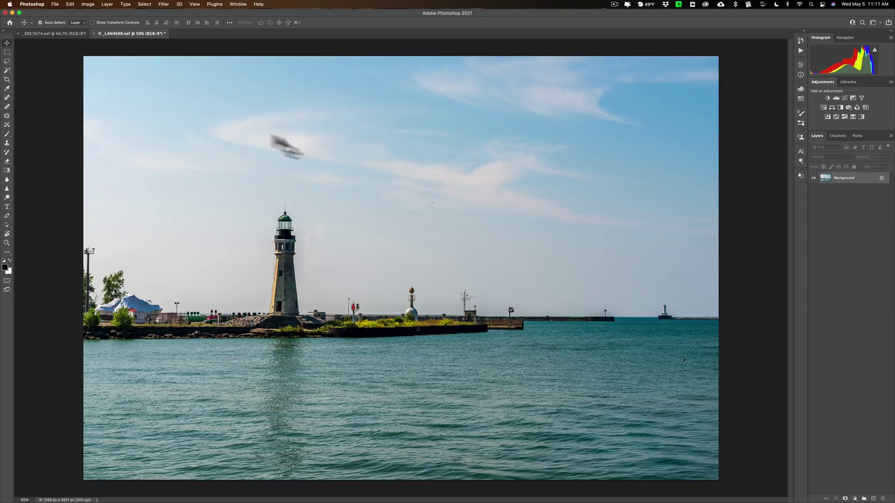
Step: Start Sky Replacement on the lighthouse photo and show the Sky preset list
click(70, 4)
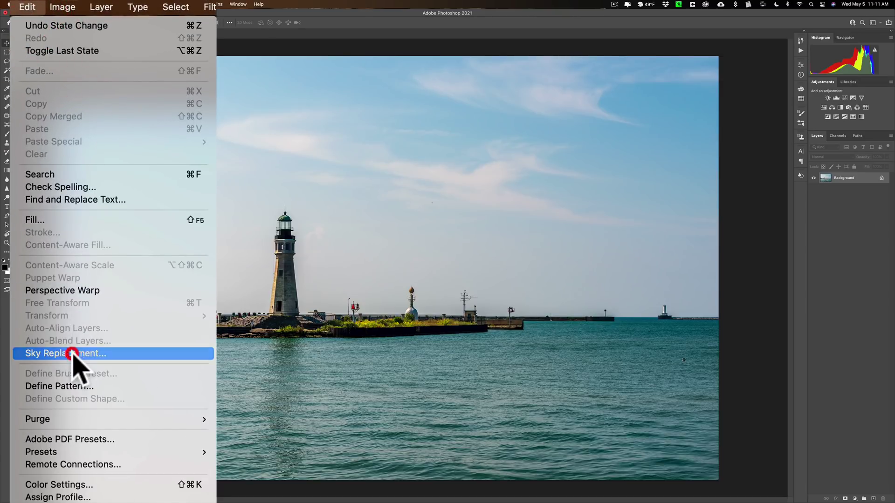
click(74, 354)
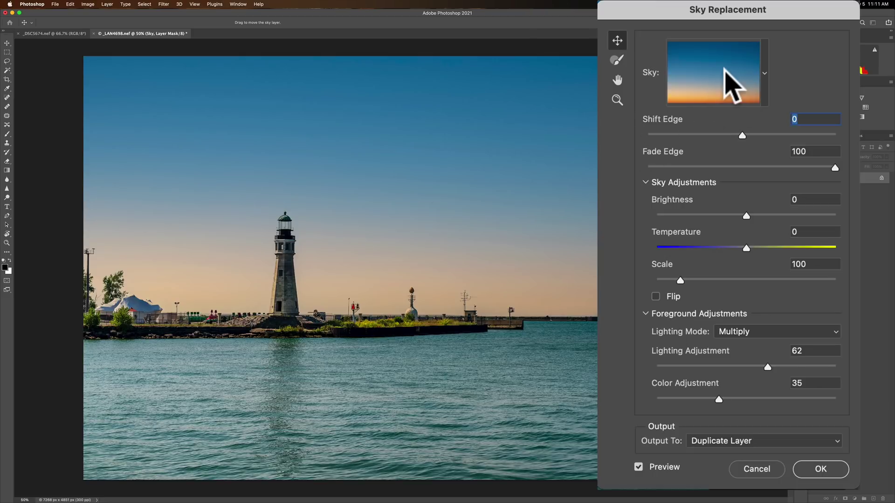
click(764, 76)
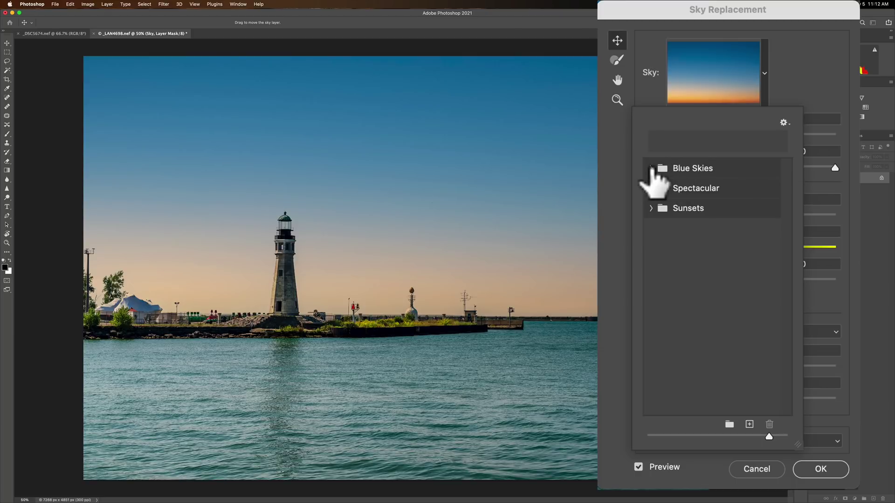
Step: Preview the Blue Skies, Spectacular and Sunsets sky folders, collapsing each afterwards
click(651, 169)
click(652, 169)
click(651, 188)
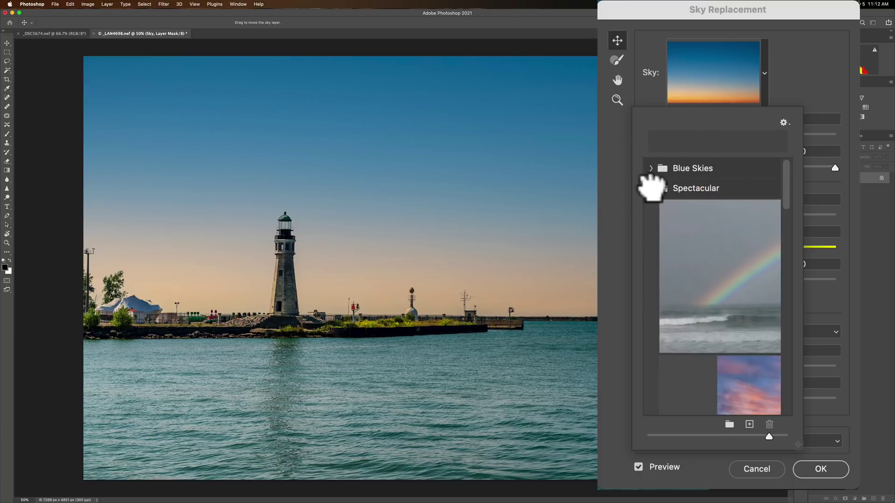
click(651, 188)
click(651, 209)
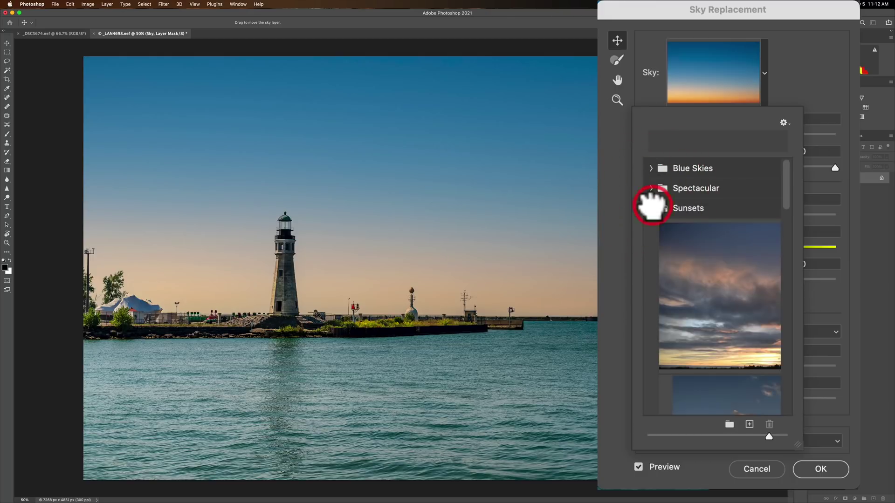
click(651, 208)
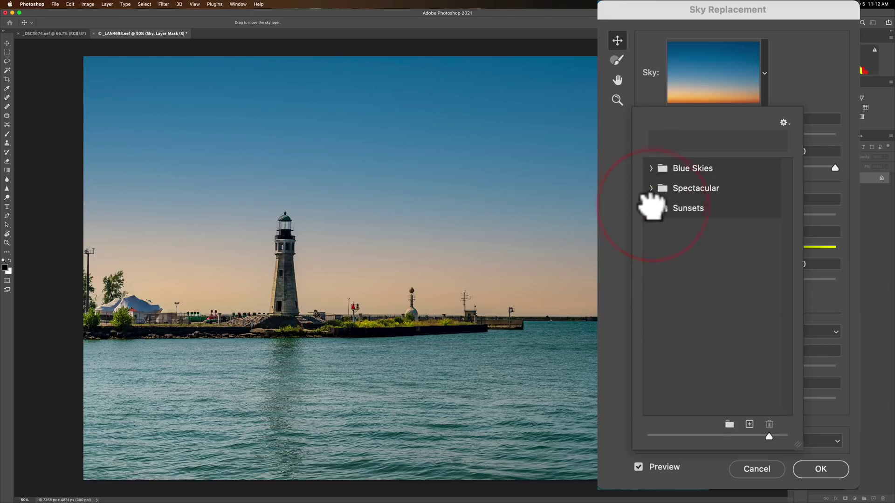
Step: Create an empty sky preset group named 'OcuDrone - Silky Smooth Skies'
click(729, 425)
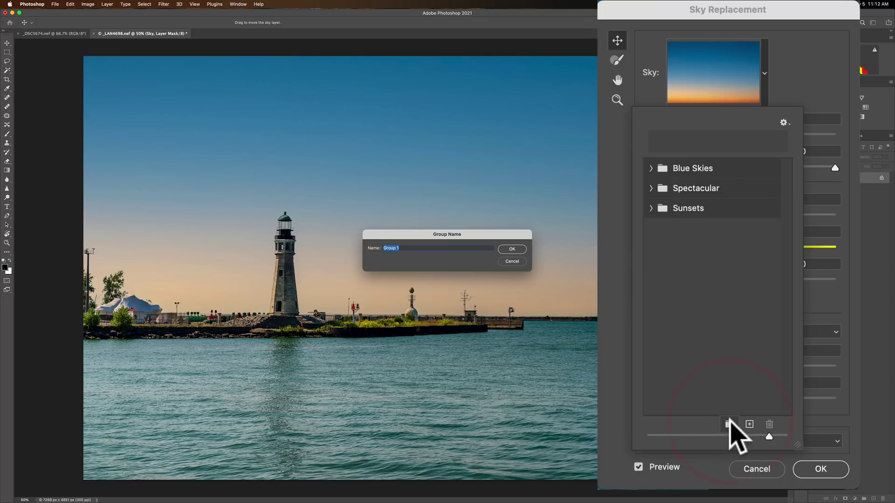
text(OcuDrone - Silky Smooth Skies)
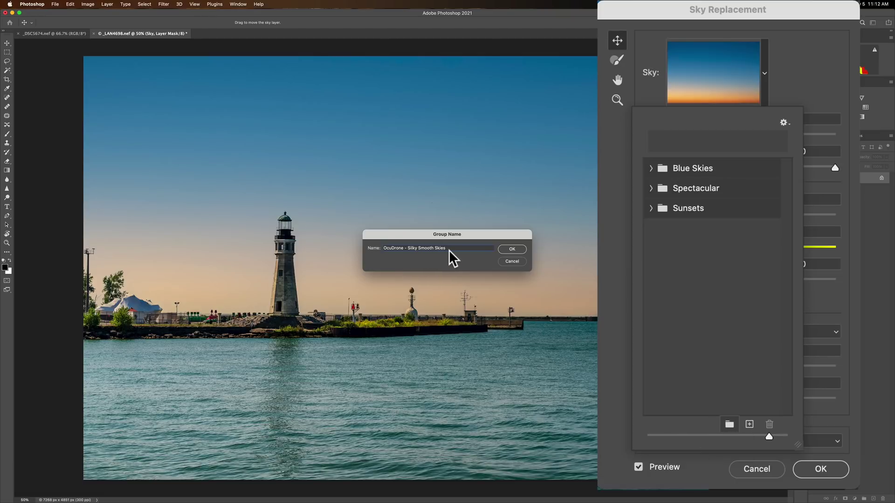
click(513, 249)
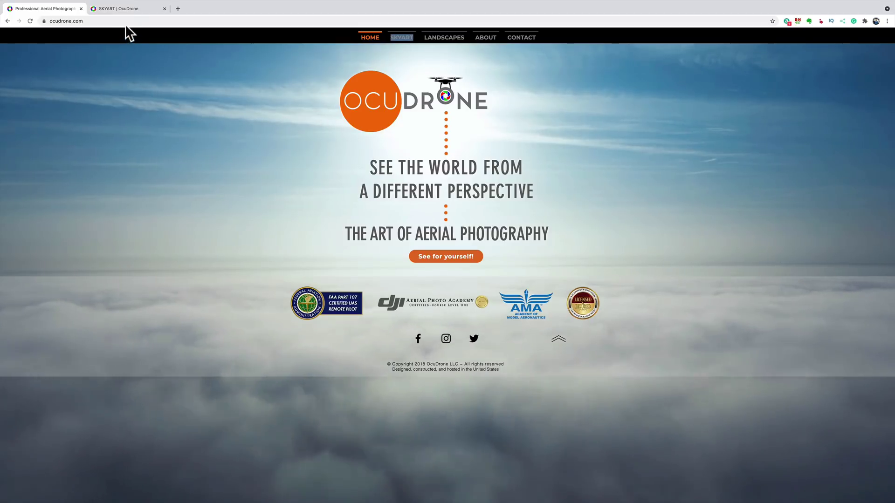
Step: Switch to the SKYART | OcuDrone browser tab and scroll the SkyArt Gallery page
click(121, 7)
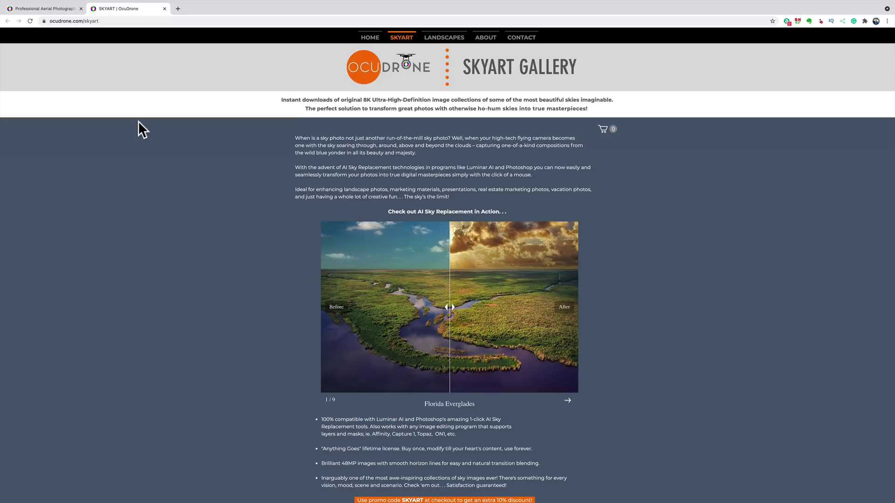
scroll(153, 129, down, 1)
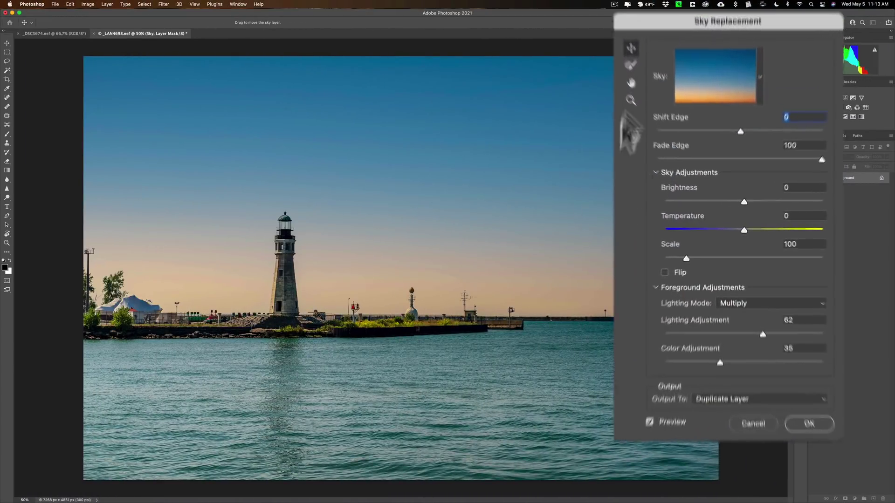
Step: Choose the OcuDrone sky folder and browse to SkyPaks Complete Collection's Silky Smooth Skies folder
click(759, 86)
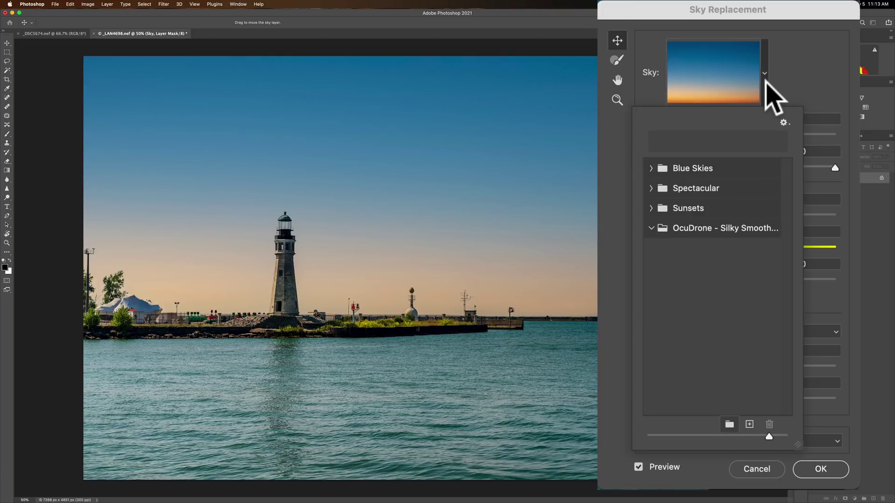
click(698, 229)
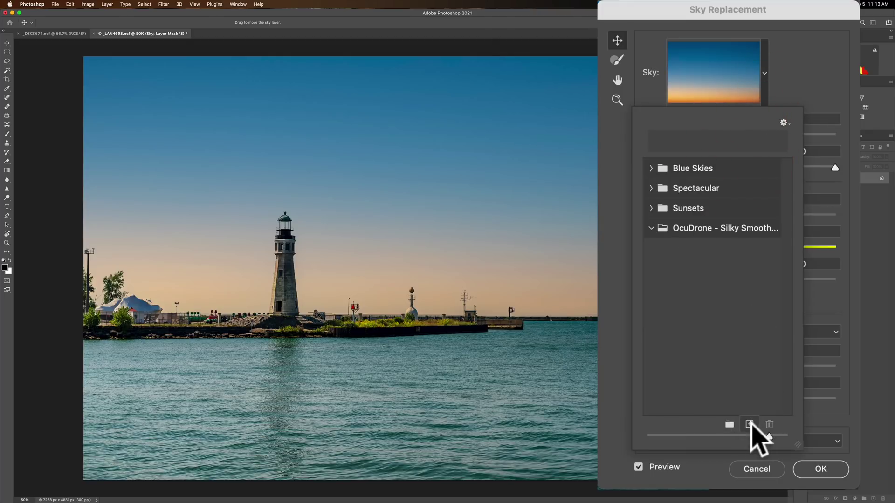
click(749, 425)
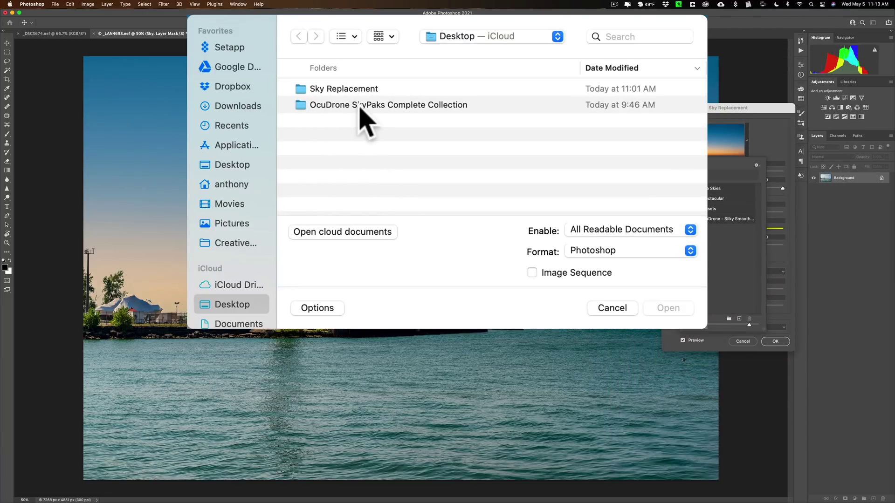
double_click(336, 106)
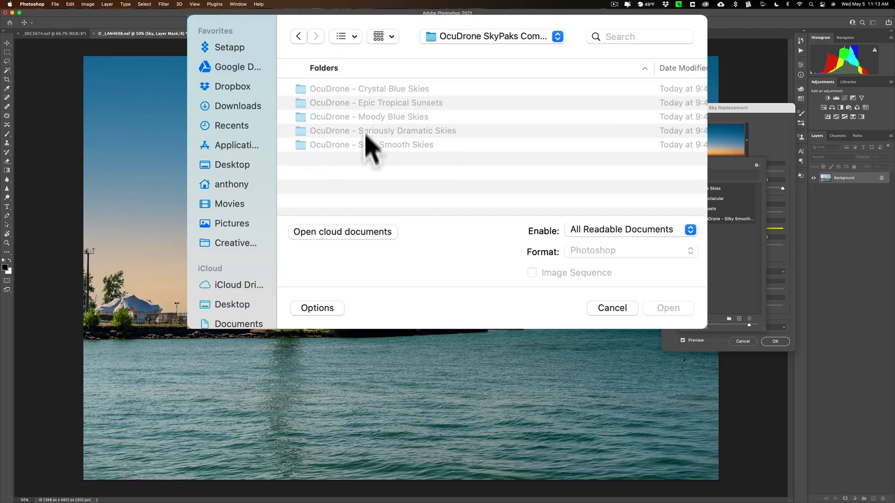
click(364, 146)
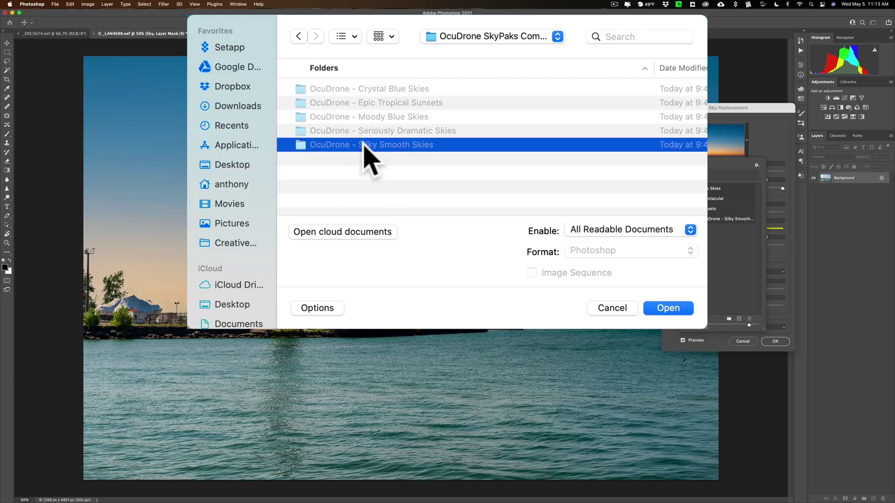
double_click(363, 145)
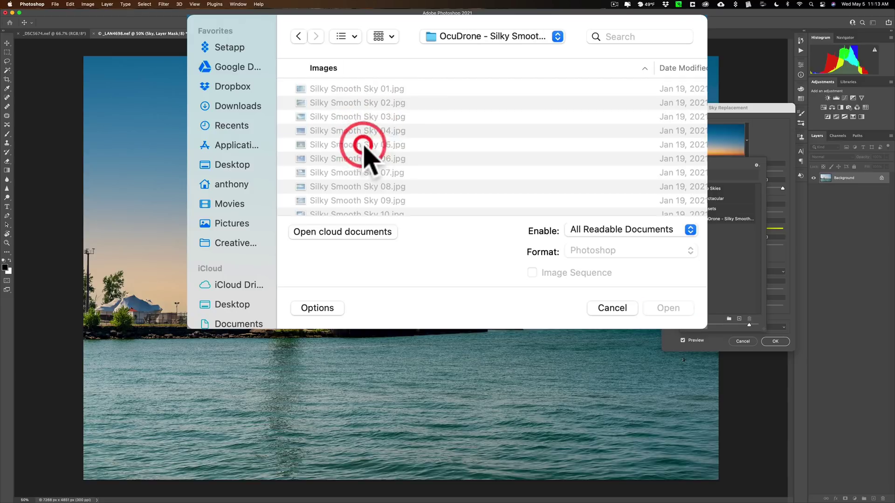
Step: Select all Silky Smooth Sky images and import them as 25 new sky presets
click(362, 89)
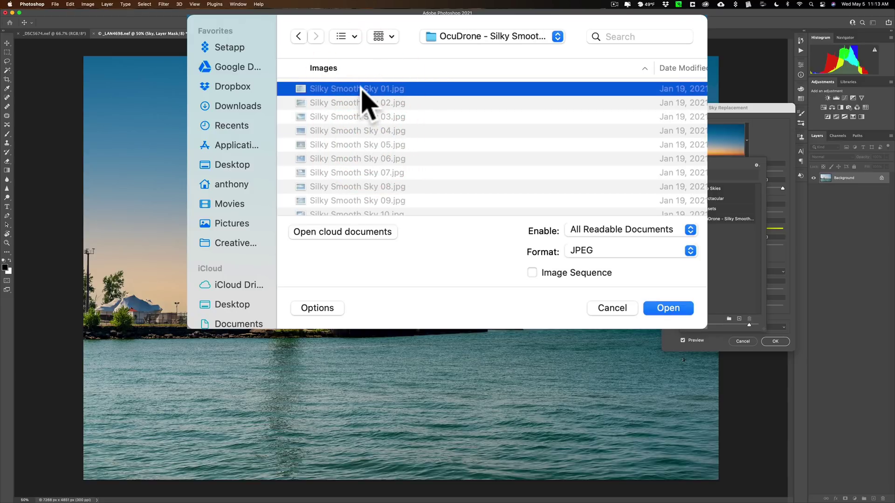
scroll(364, 101, down, 6)
scroll(366, 104, up, 6)
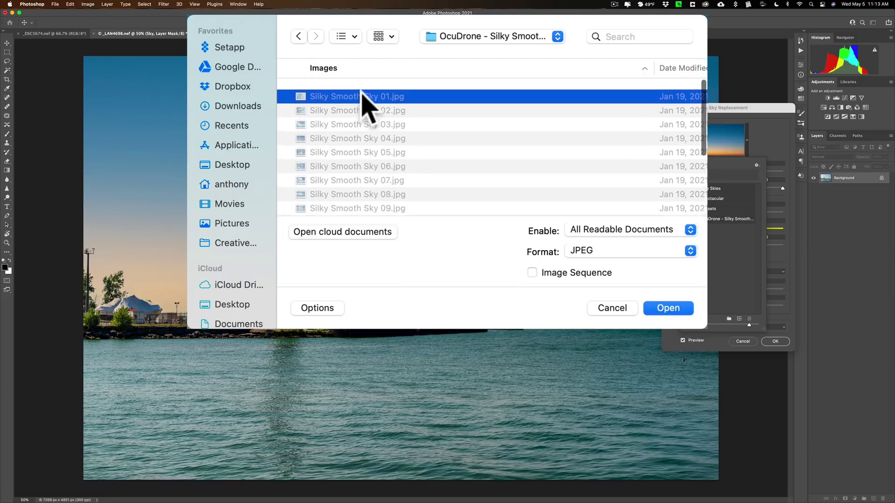
scroll(363, 98, down, 2)
scroll(365, 107, down, 3)
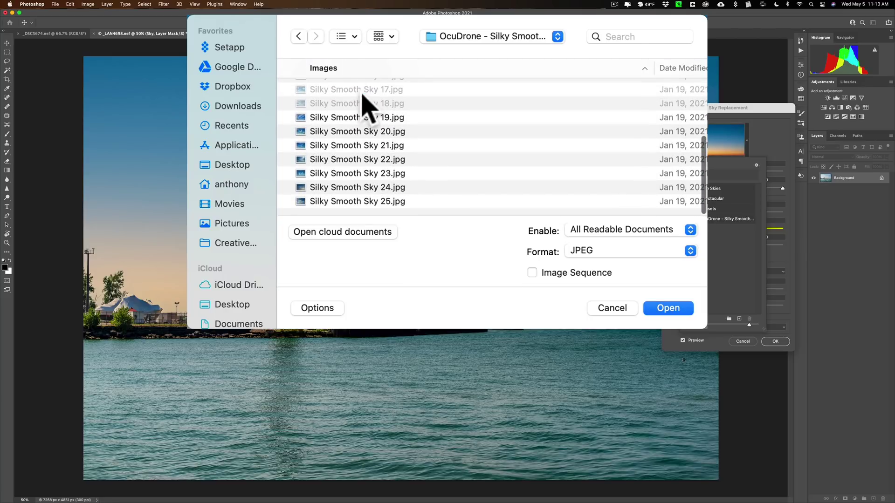
key(super+a)
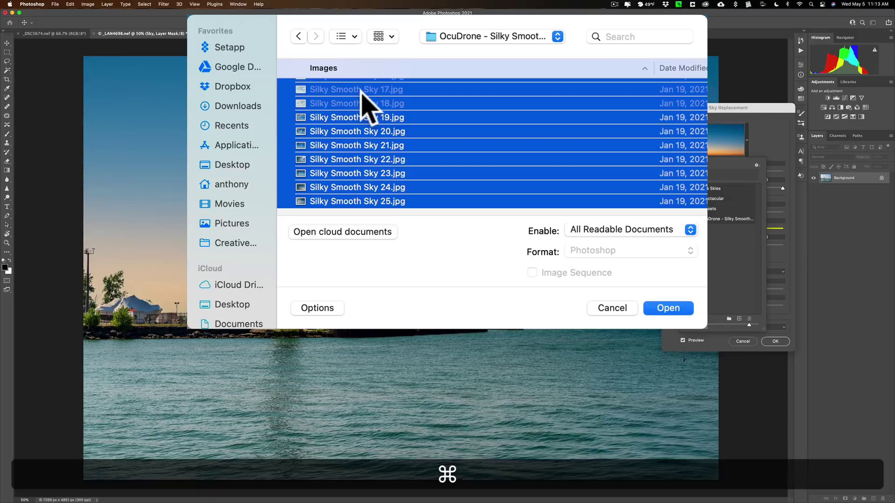
scroll(386, 132, up, 5)
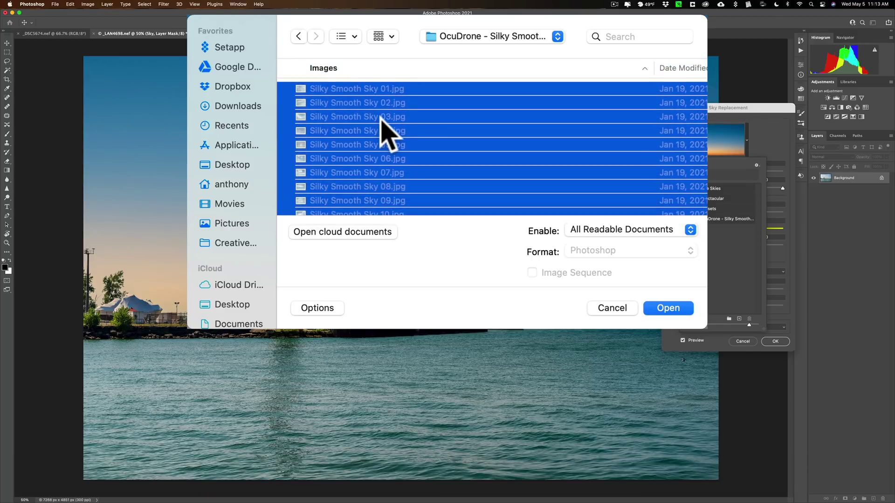
click(669, 309)
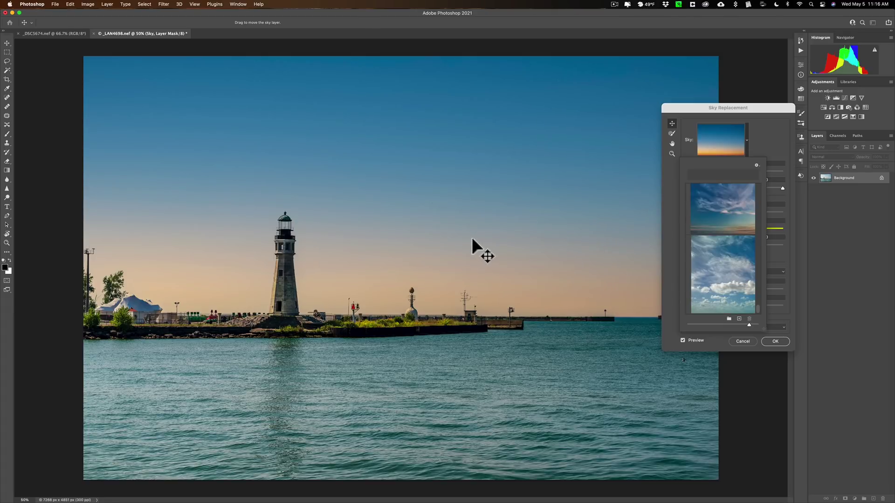
Step: Apply the cloudy blue OcuDrone sky preset to the lighthouse photo
scroll(675, 196, up, 5)
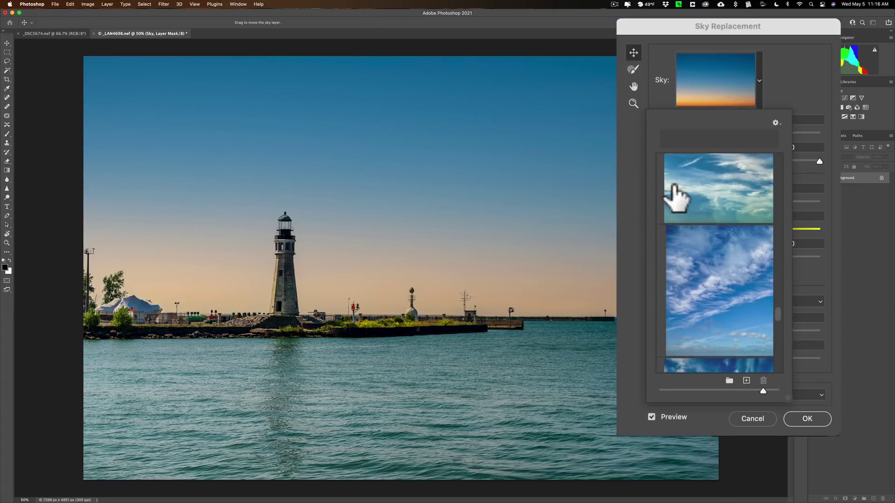
scroll(675, 195, up, 10)
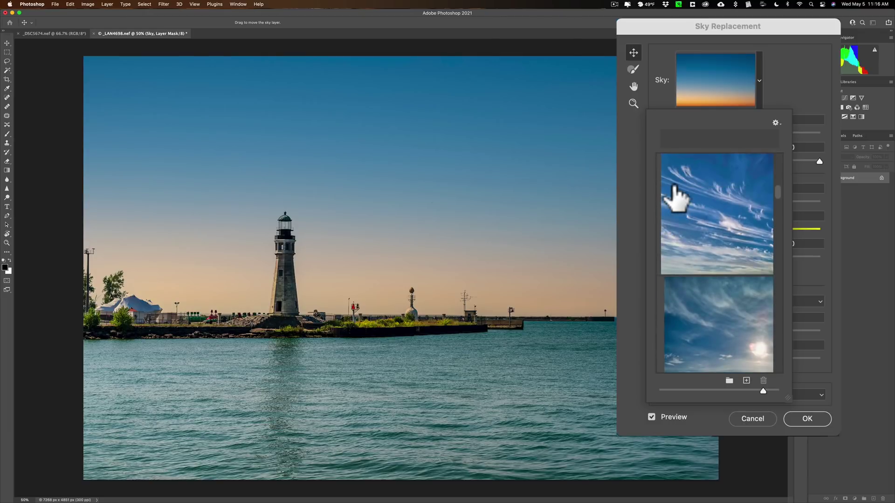
scroll(677, 196, up, 5)
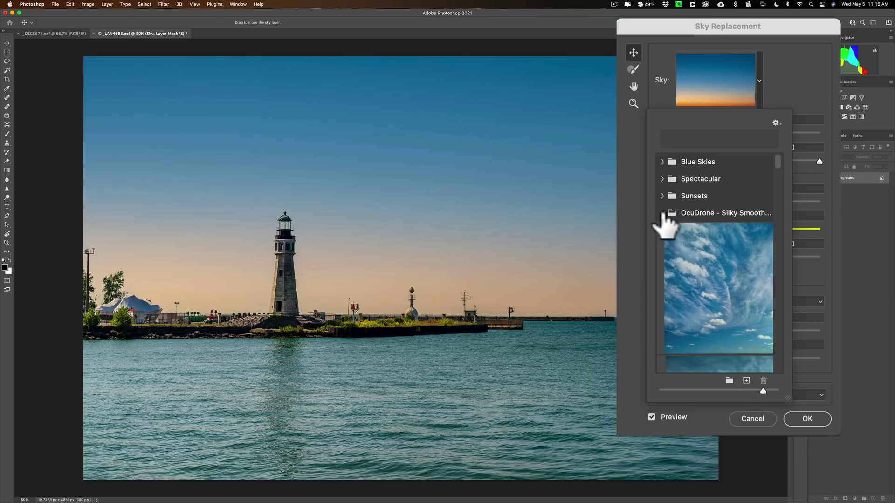
click(661, 207)
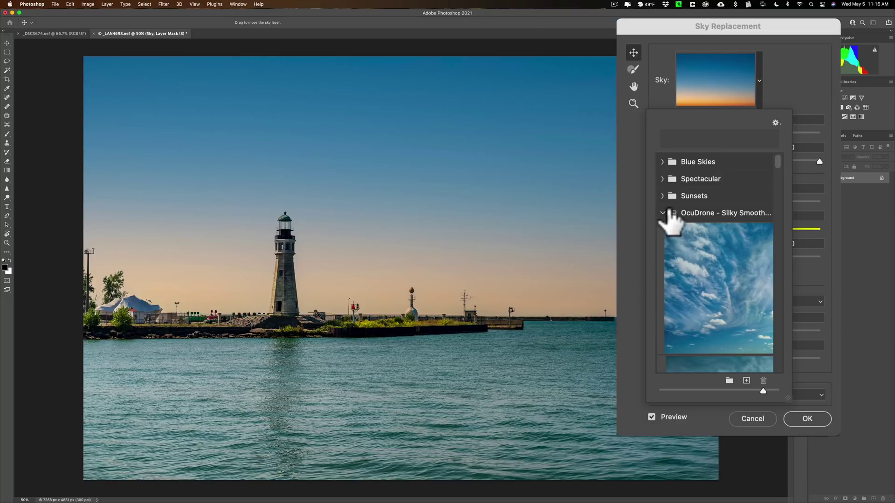
scroll(689, 221, down, 3)
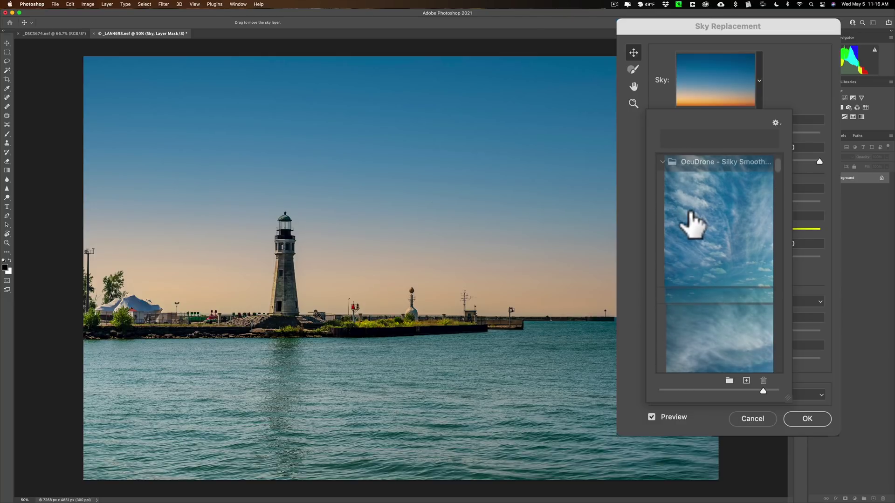
scroll(708, 238, up, 1)
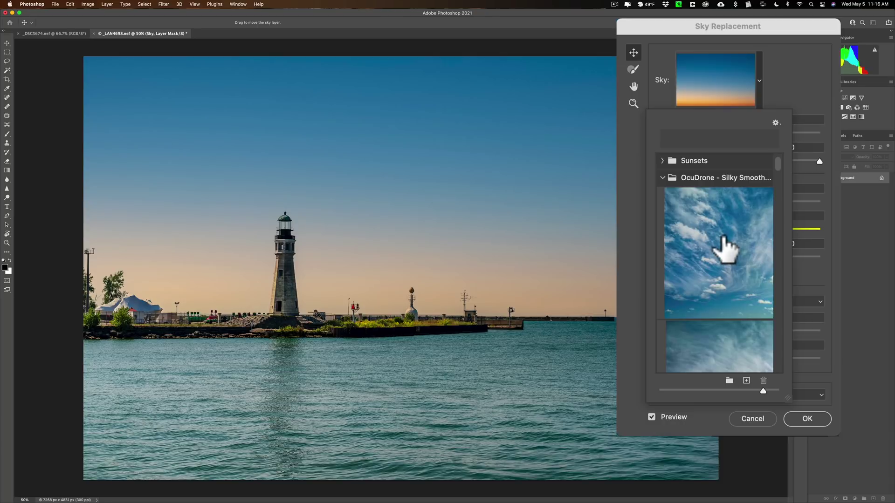
click(722, 236)
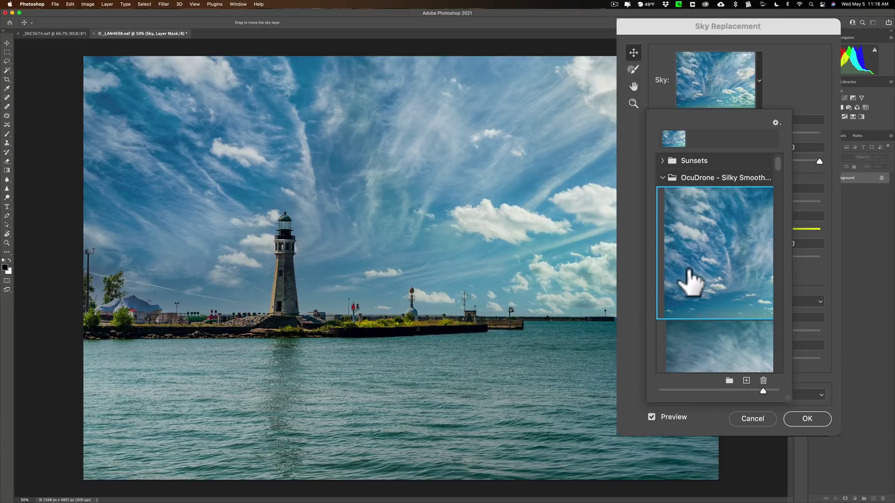
Step: Move a range of sky presets into the OcuDrone folder and expand it
scroll(690, 279, down, 3)
scroll(689, 282, down, 5)
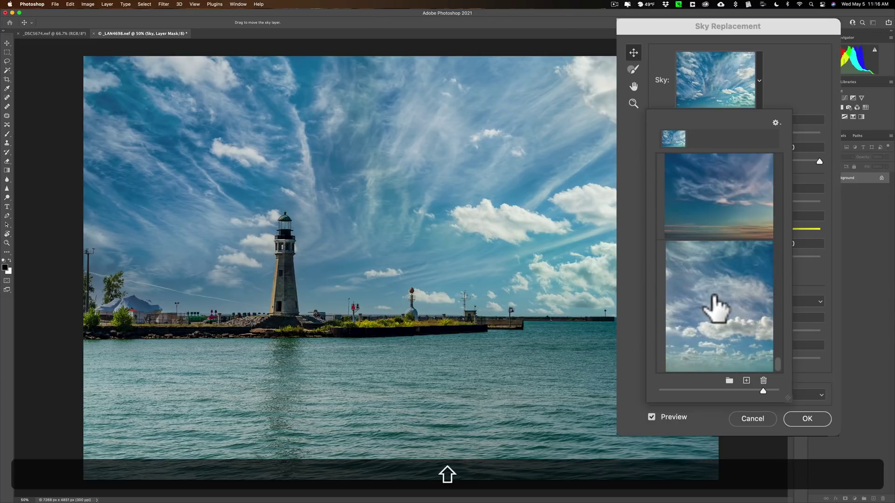
shift+click(713, 297)
scroll(711, 296, up, 10)
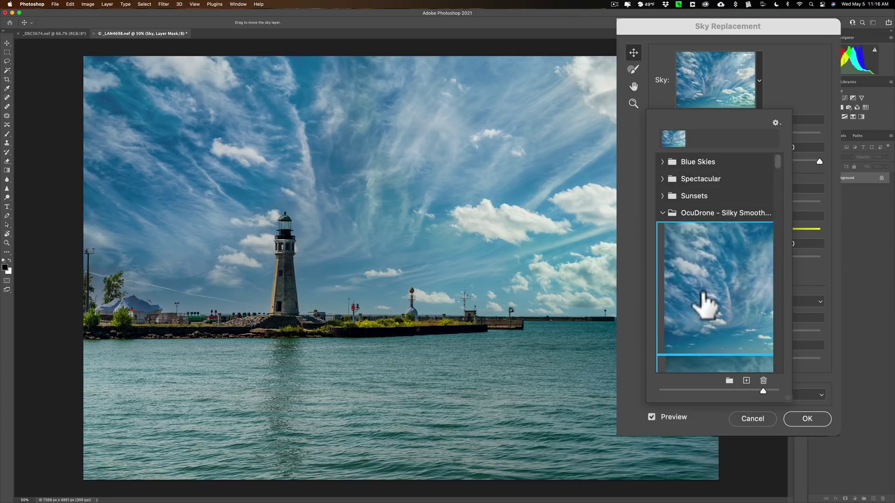
drag(713, 263, 689, 211)
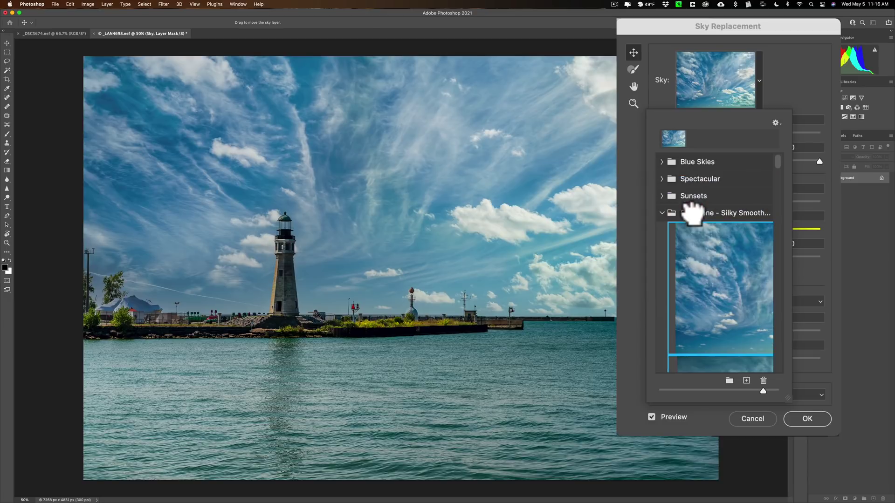
click(662, 213)
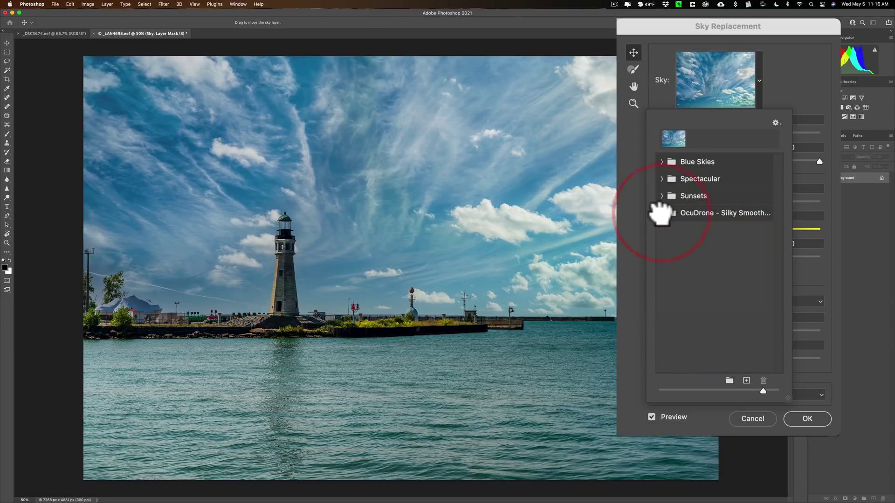
click(662, 213)
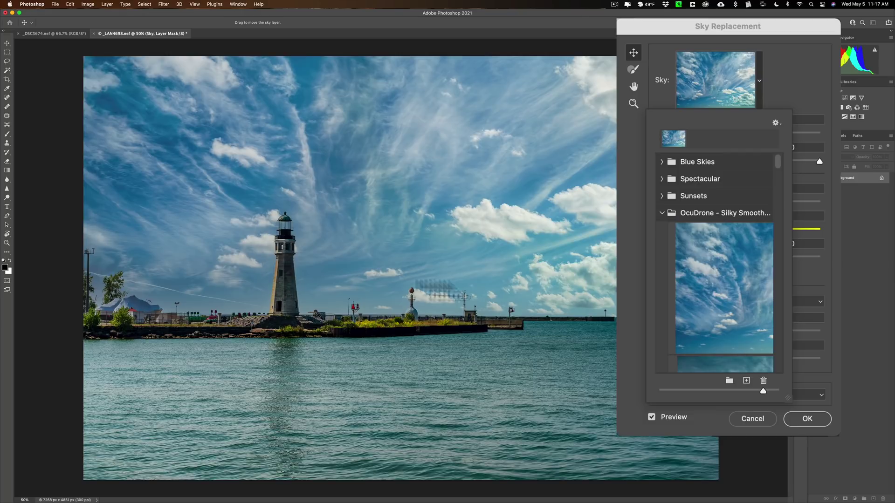
Step: Apply the streaky blue cirrus OcuDrone sky and dismiss the sky preset list
scroll(682, 326, down, 3)
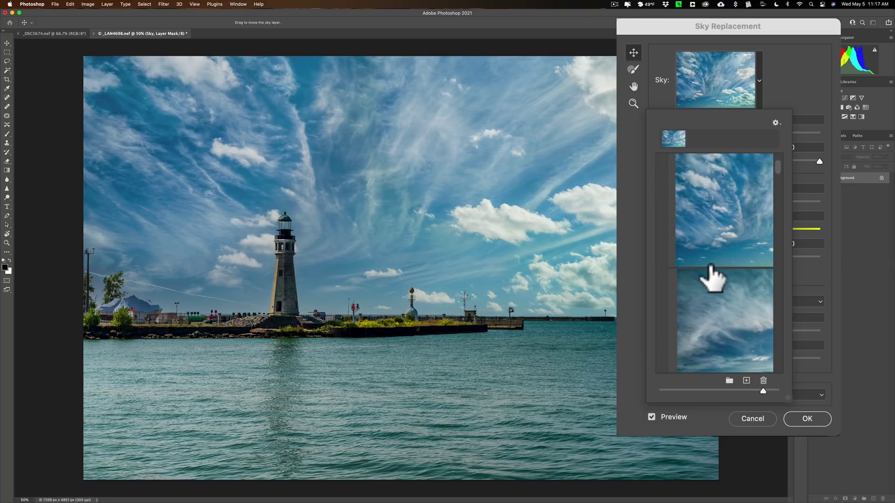
scroll(710, 275, down, 2)
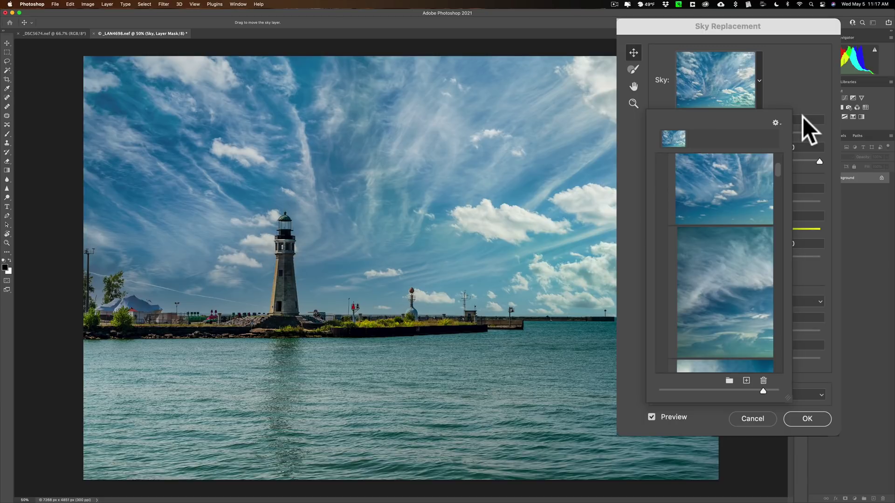
scroll(750, 180, down, 2)
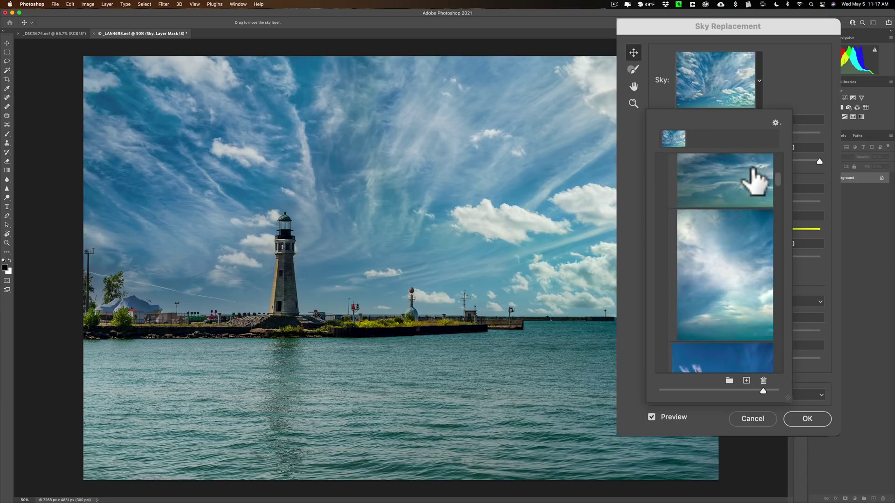
scroll(753, 171, up, 3)
scroll(754, 170, down, 3)
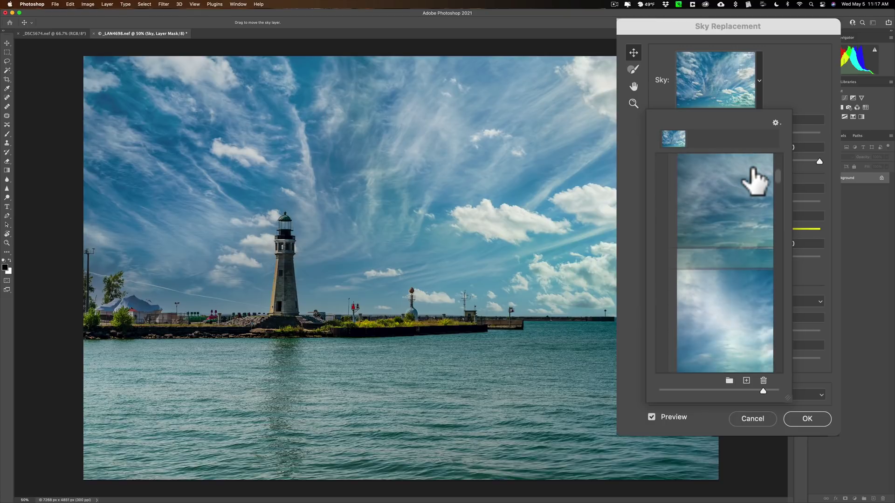
scroll(753, 179, down, 4)
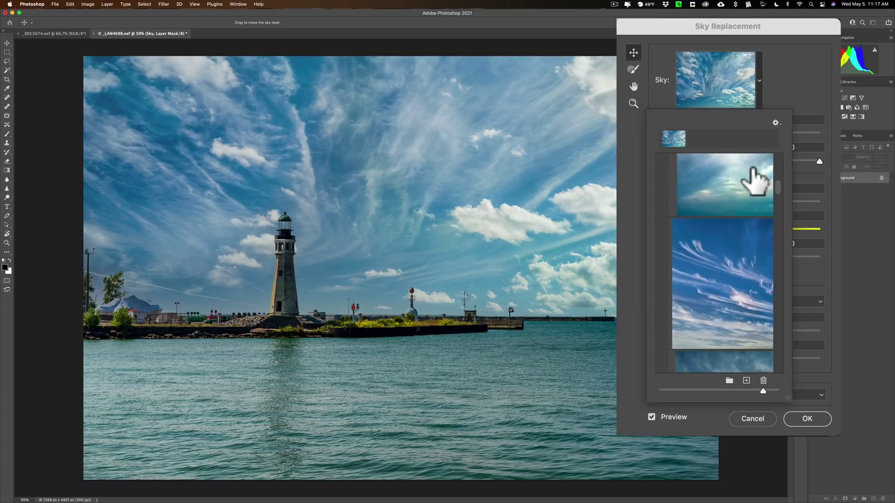
click(717, 246)
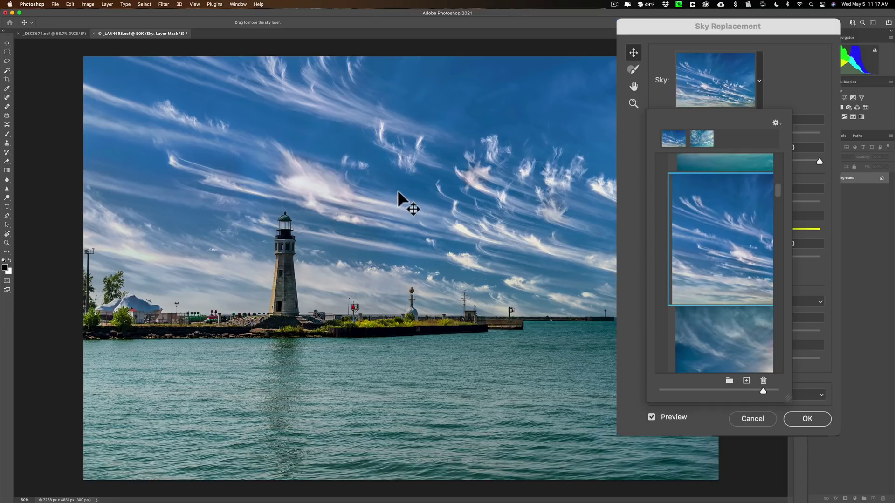
click(773, 82)
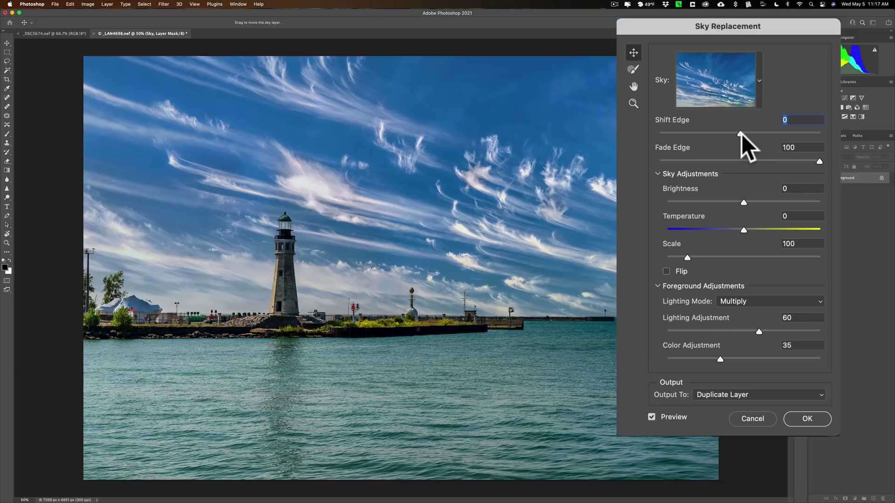
Step: Blend the cirrus sky into the horizon with Shift Edge -15 and Fade Edge 75
mouse_move(740, 134)
mouse_down()
mouse_move(801, 133)
mouse_move(691, 131)
mouse_move(744, 133)
mouse_up()
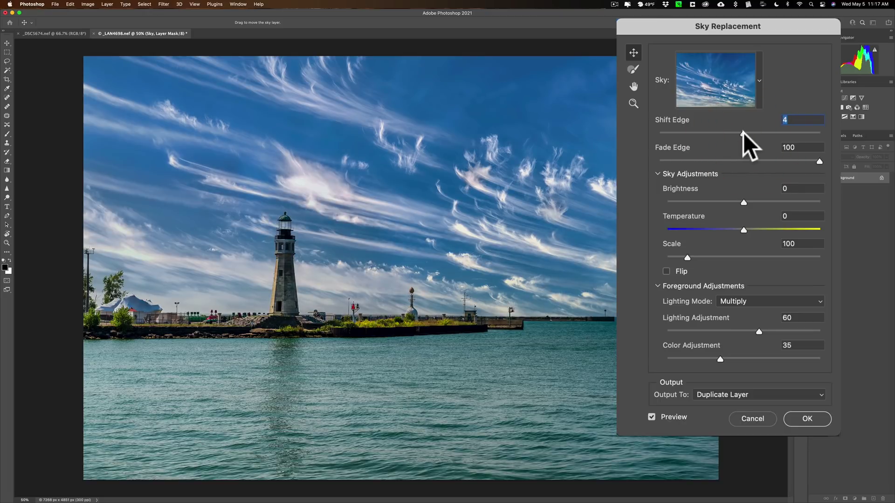
drag(819, 161, 673, 159)
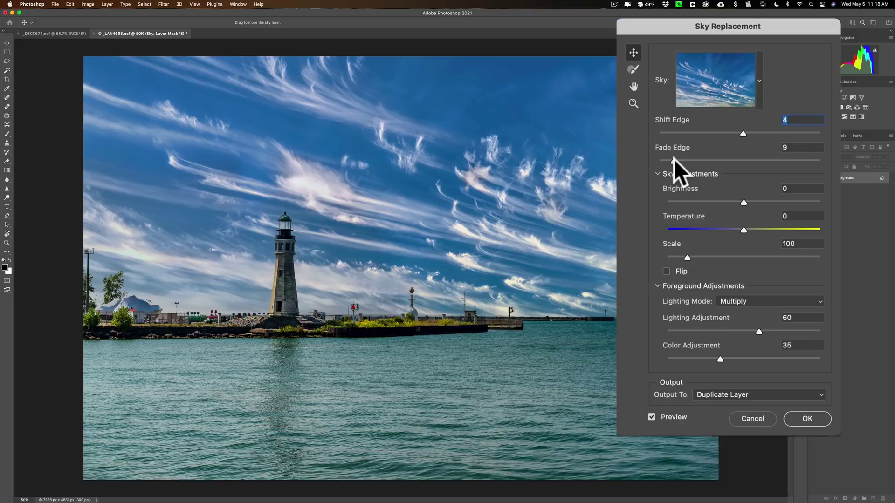
drag(674, 158, 779, 160)
mouse_move(742, 134)
mouse_down()
mouse_move(754, 133)
mouse_move(727, 134)
mouse_up()
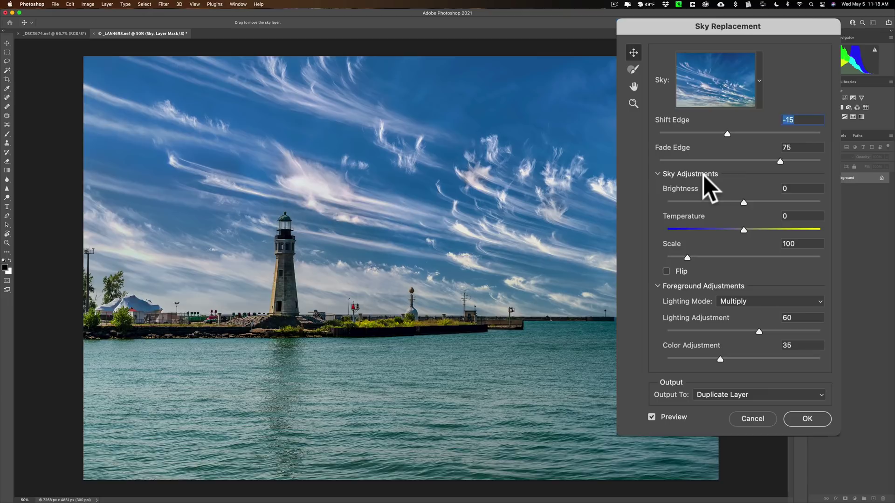
Step: Set sky Brightness 4, Temperature 19 and Scale 212, leaving the sky unflipped
click(658, 173)
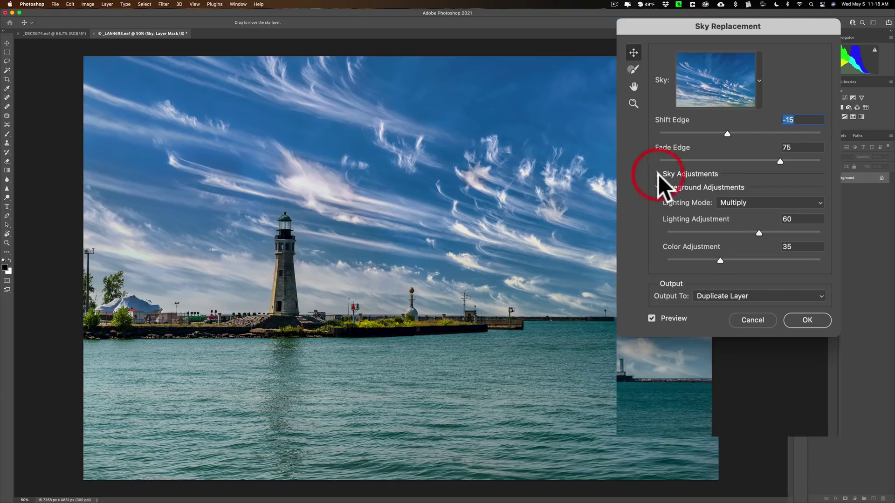
click(658, 174)
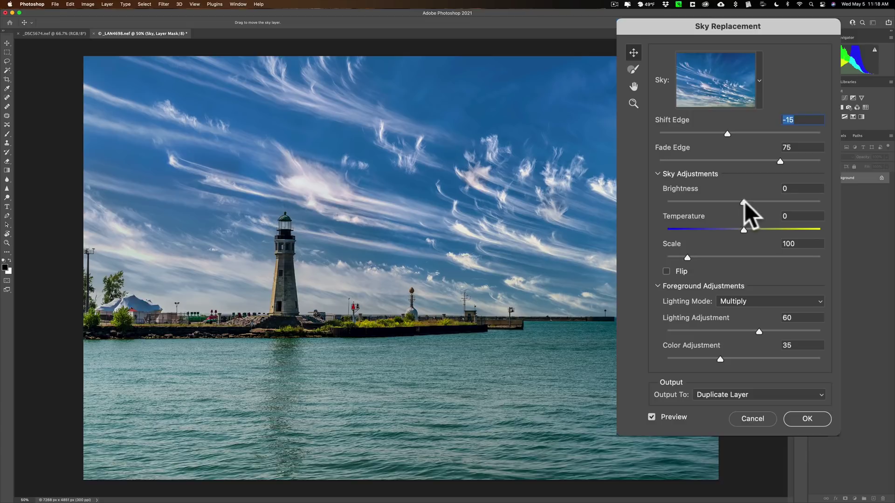
drag(743, 202, 758, 230)
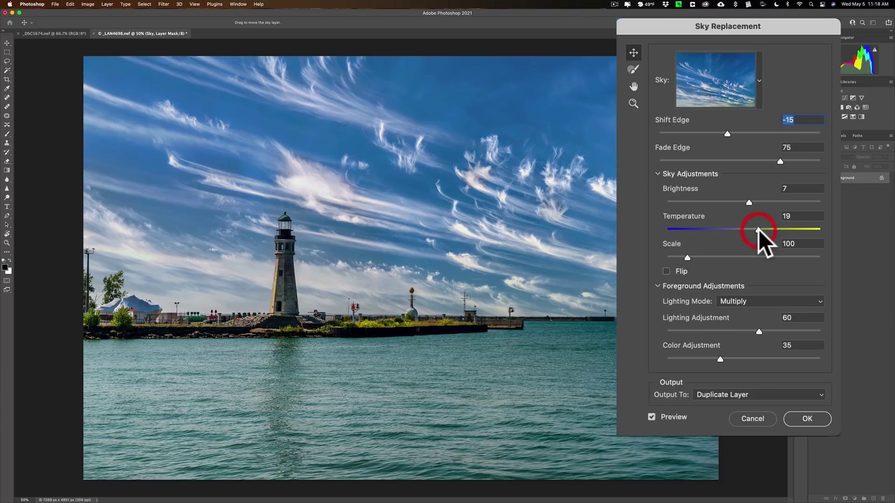
click(746, 201)
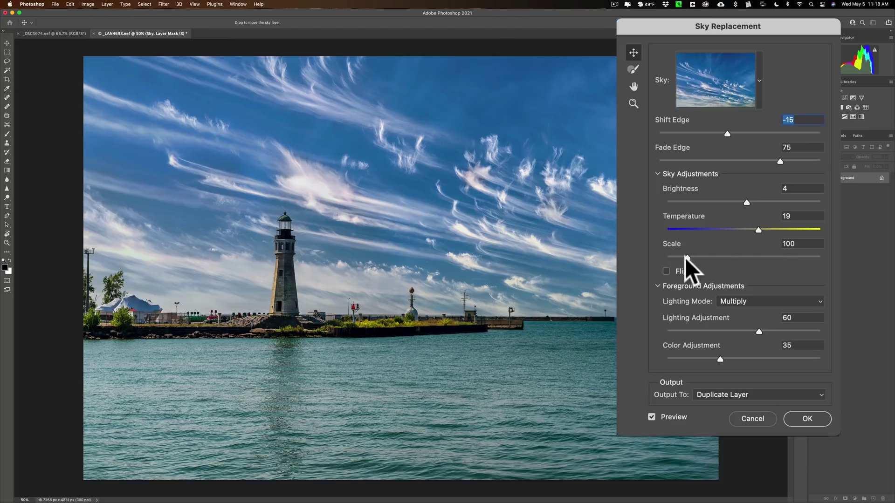
drag(687, 257, 737, 257)
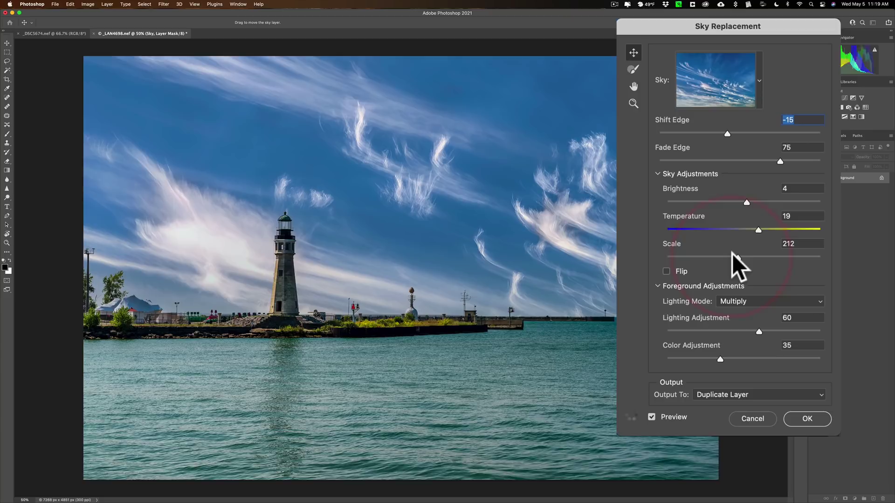
click(665, 271)
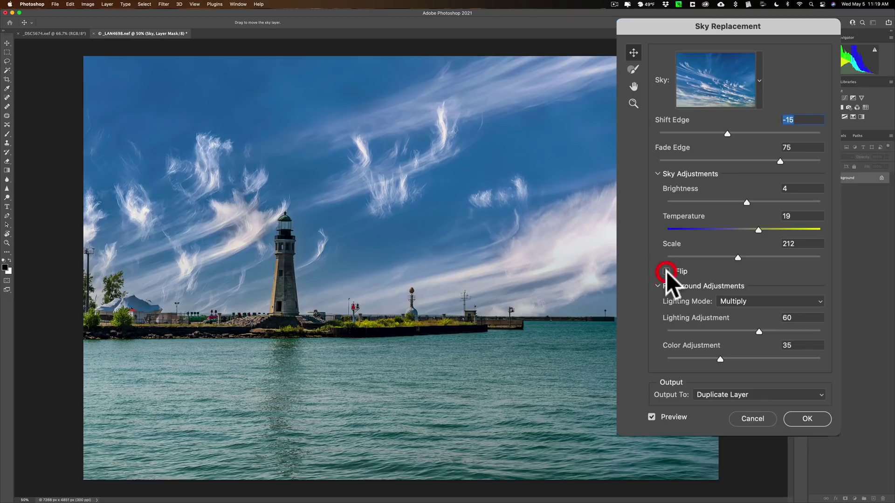
click(666, 271)
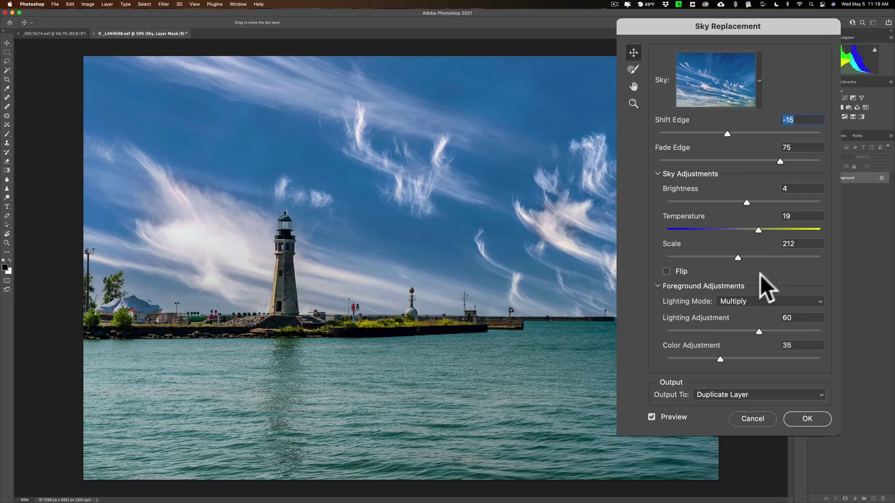
Step: Keep Multiply foreground lighting after trying Screen; set Lighting Adjustment 25, Color Adjustment 43
click(758, 302)
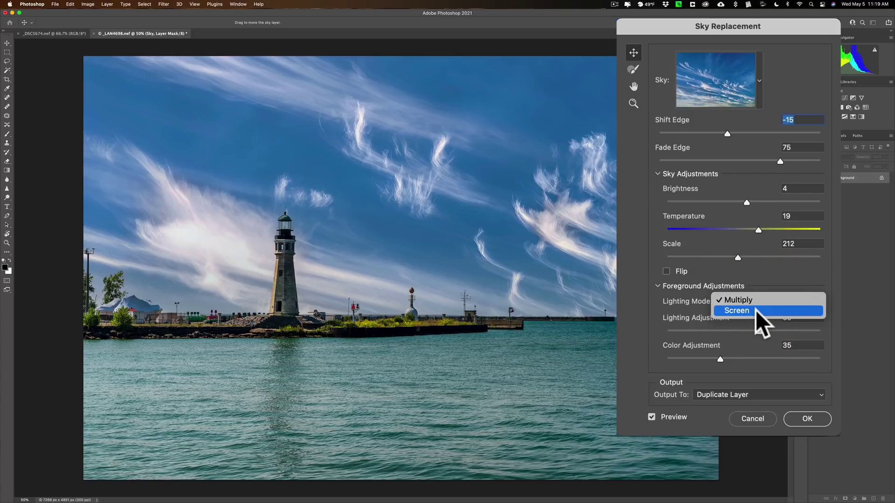
click(757, 311)
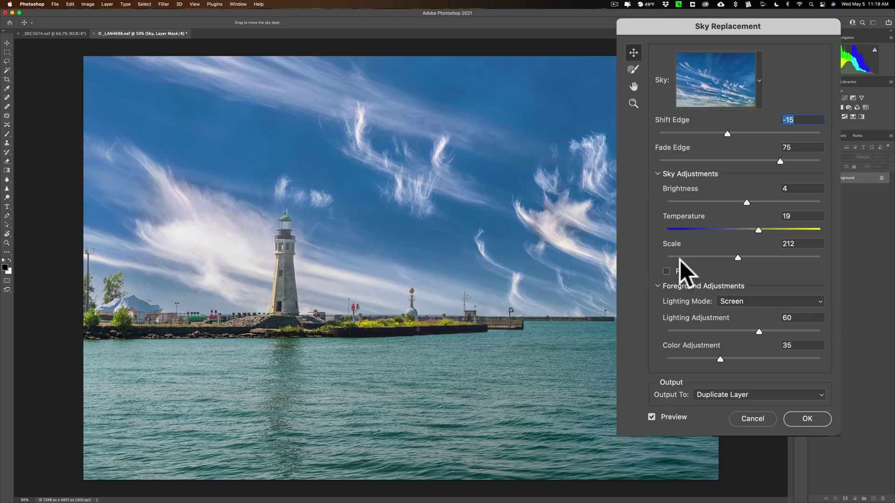
click(741, 302)
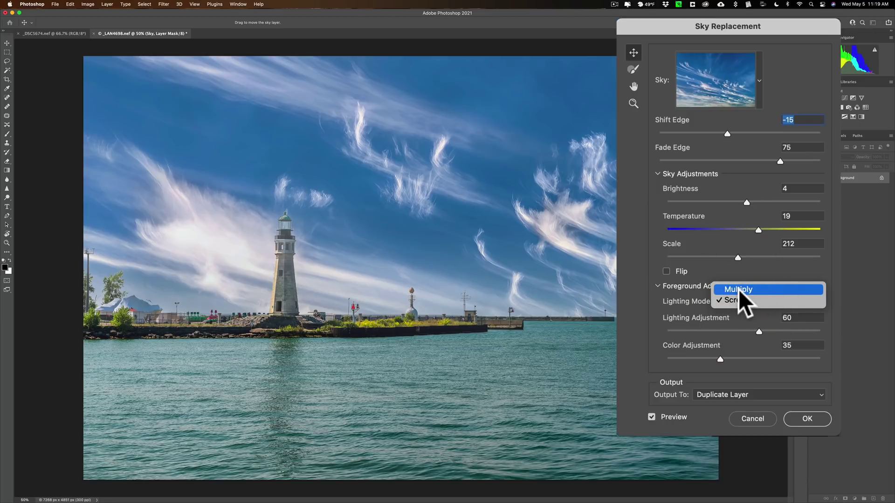
click(738, 290)
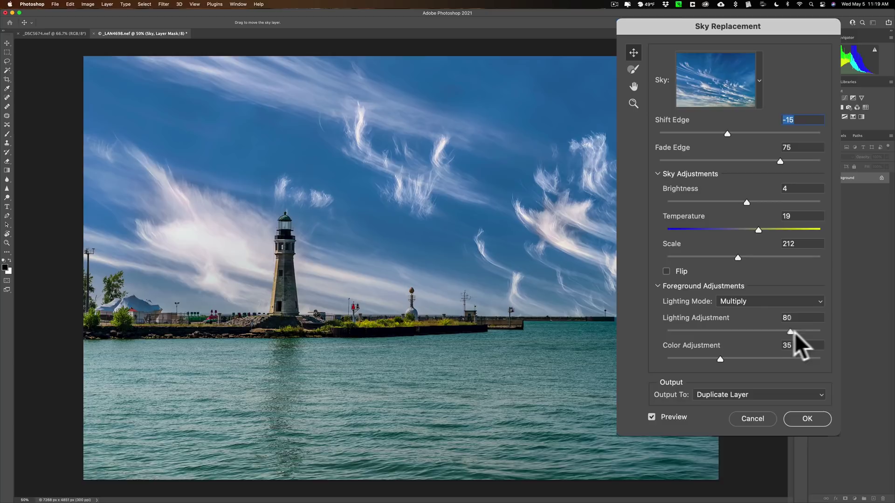
drag(810, 331, 779, 331)
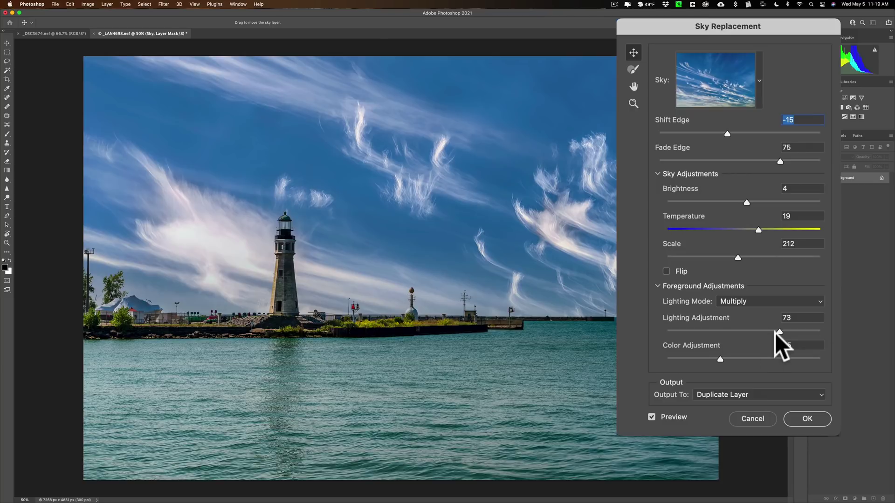
drag(776, 332, 733, 356)
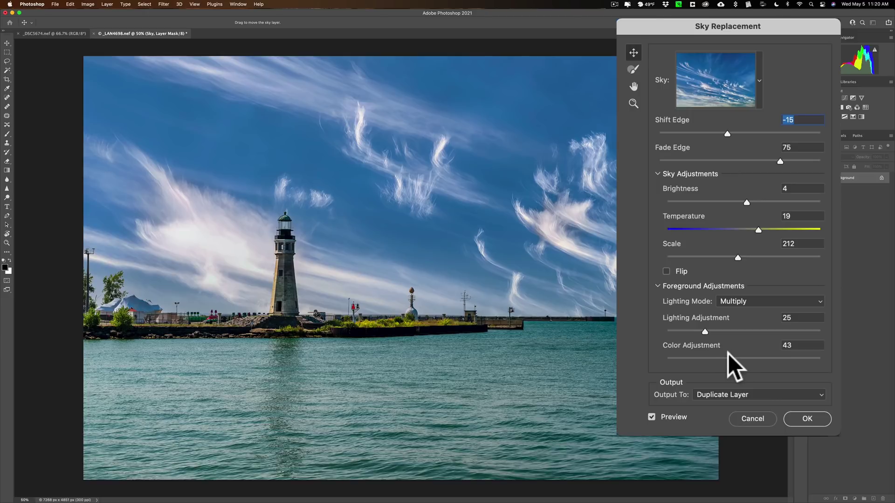
Step: Output the cirrus sky to New Layers, compare with Preview off, and apply it
click(728, 397)
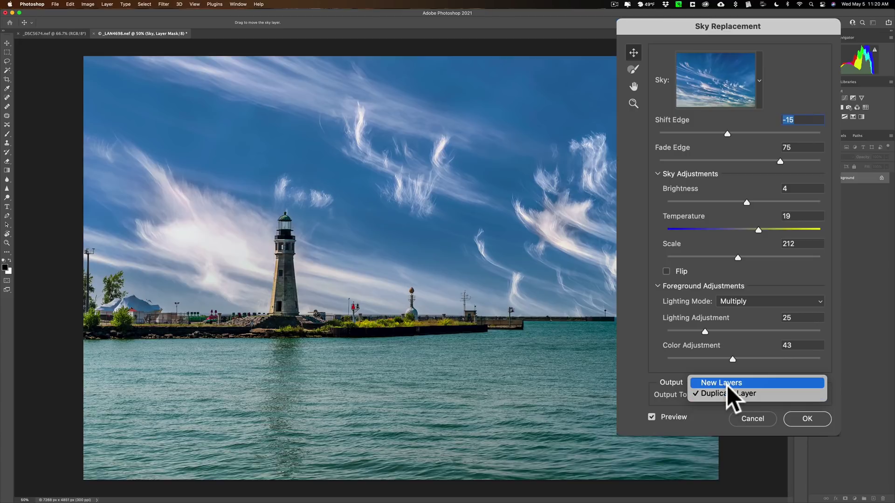
click(726, 387)
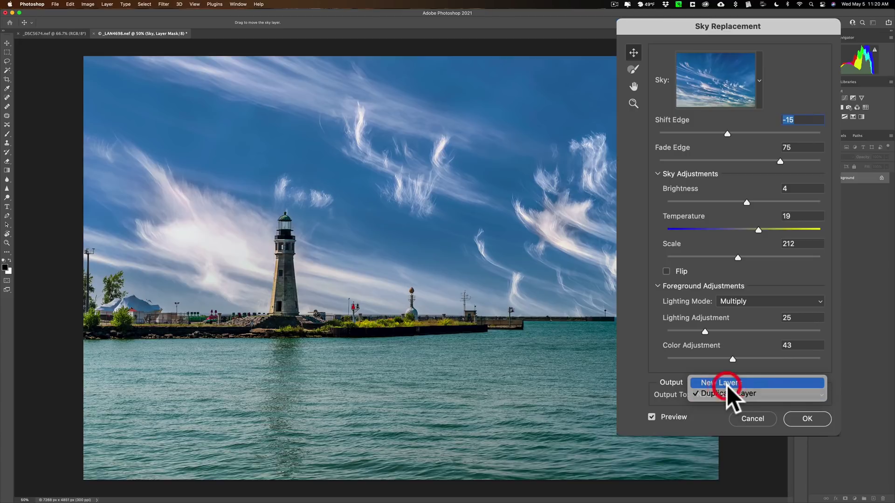
click(651, 417)
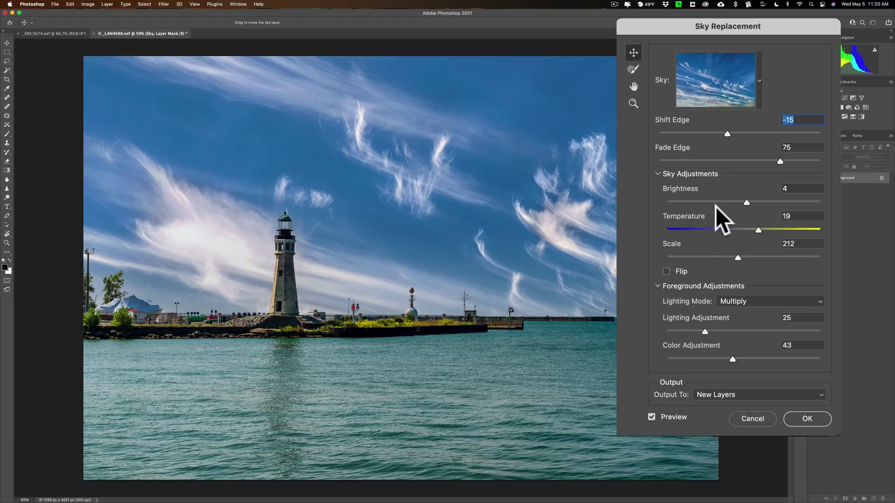
click(652, 417)
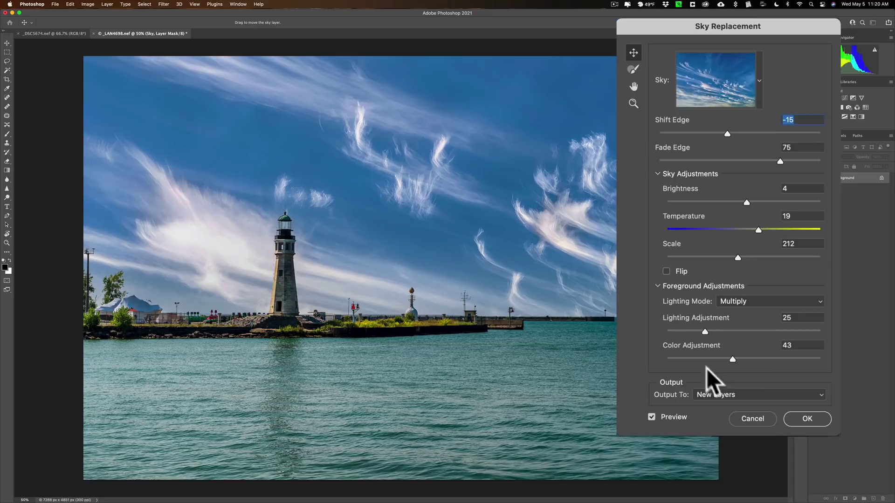
click(775, 341)
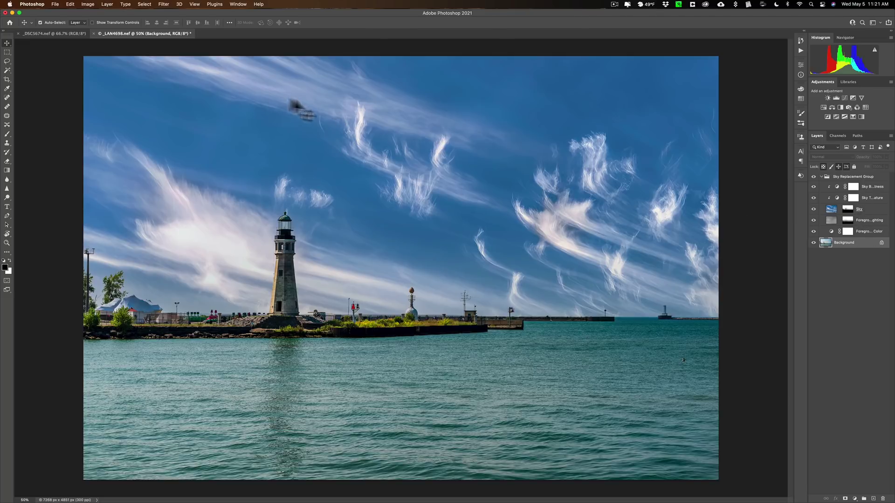
Step: Start Sky Replacement on the _DSC5674 beach lighthouse photo
click(70, 33)
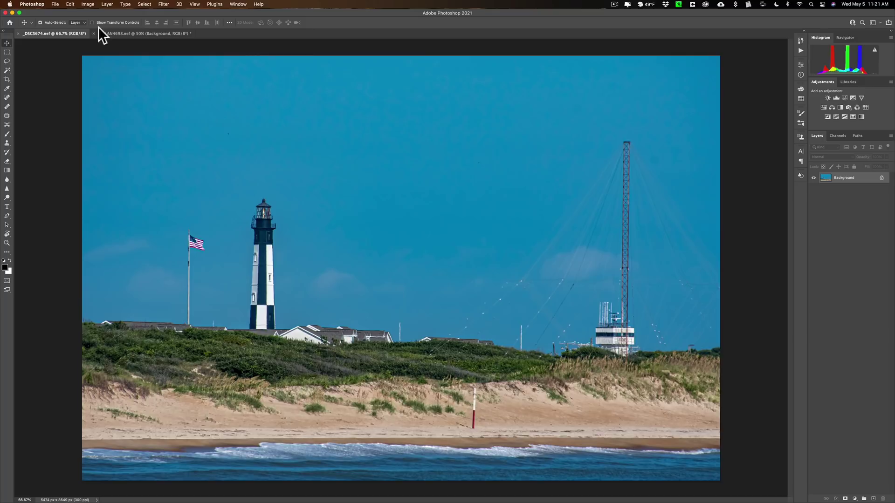
click(70, 4)
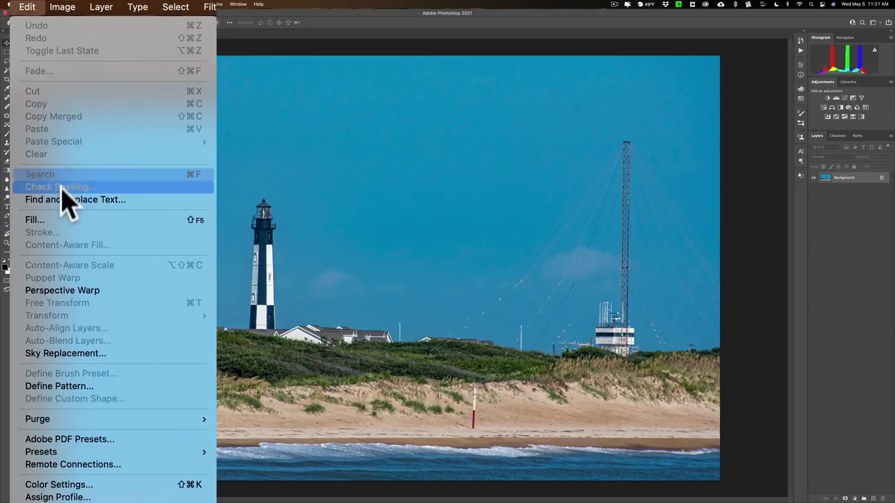
click(80, 233)
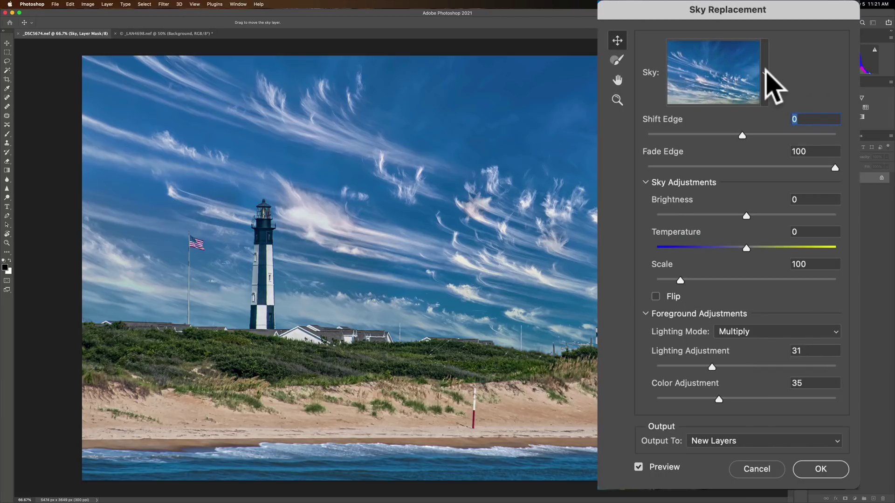
Step: Add a new sky preset group named 'OcuDrone - Crystal Blue Skies'
click(765, 72)
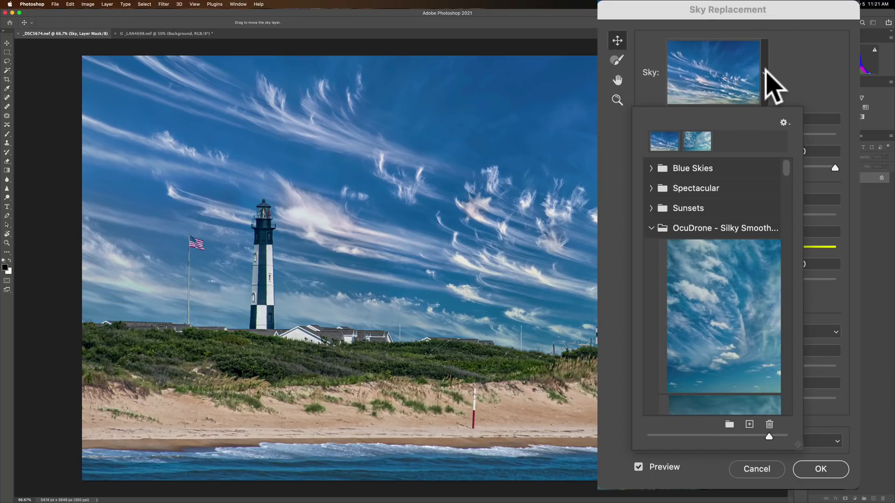
click(651, 228)
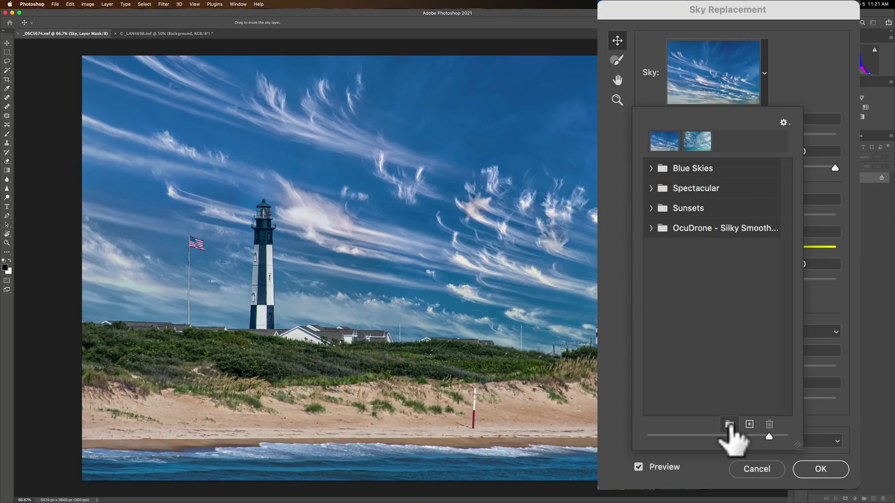
click(729, 424)
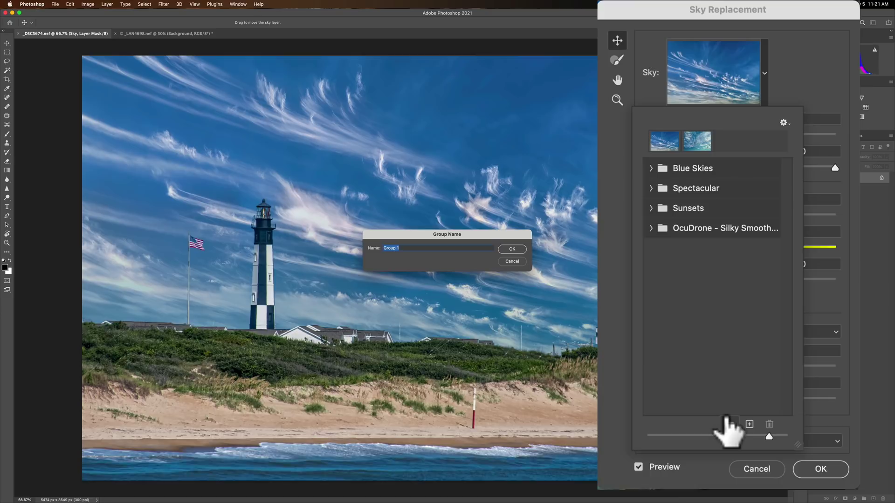
text(OcuDrone - Crystal Blue Skies)
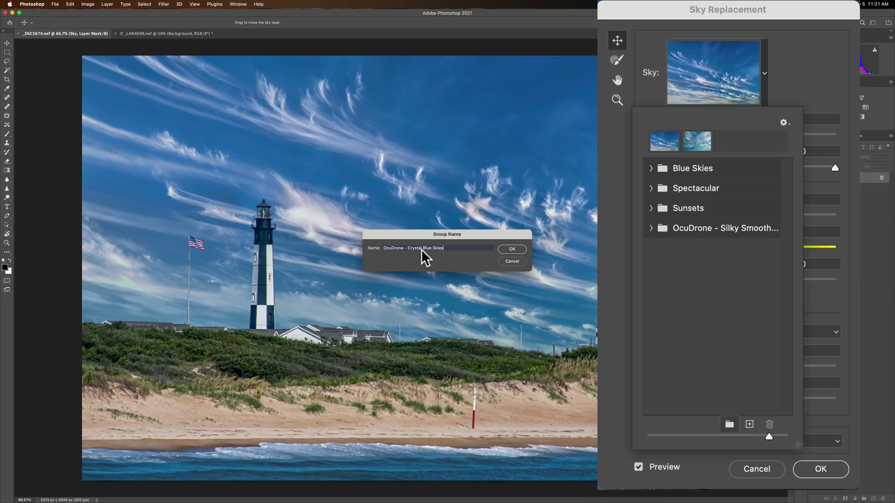
click(511, 250)
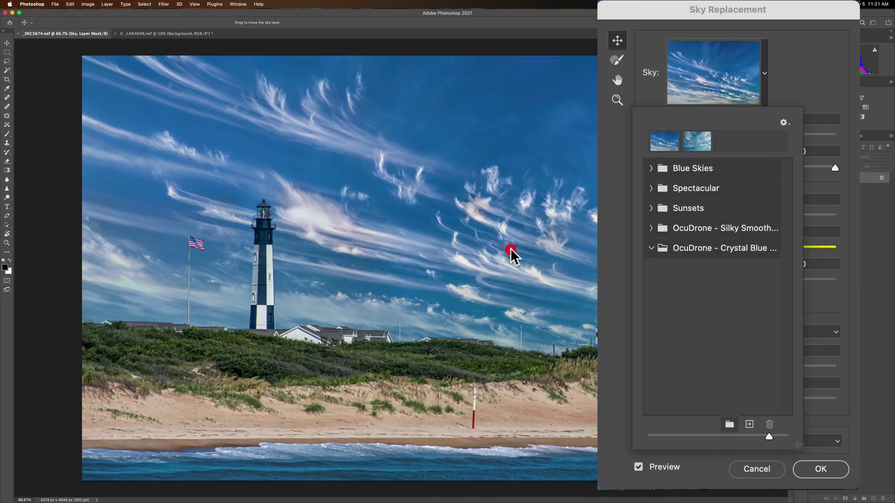
Step: Import Crystal Blue Sky images 01–25 from the OcuDrone SkyPaks Crystal Blue Skies folder into the group
right_click(677, 248)
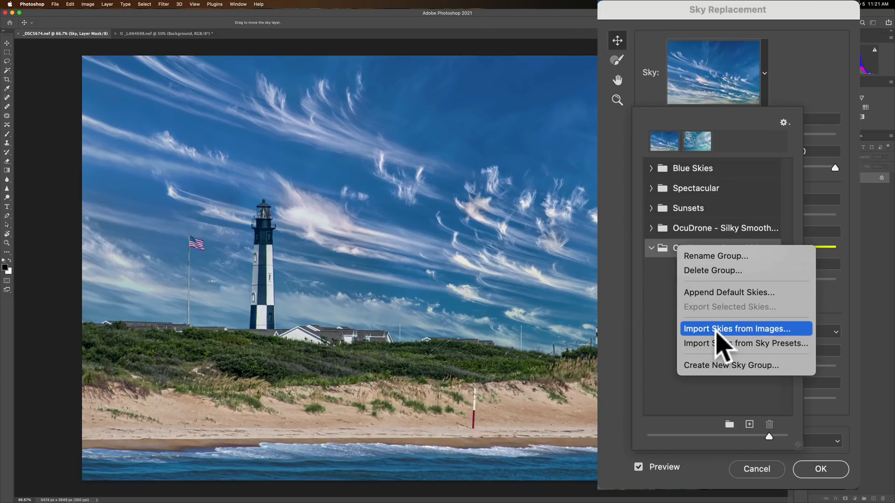
click(755, 329)
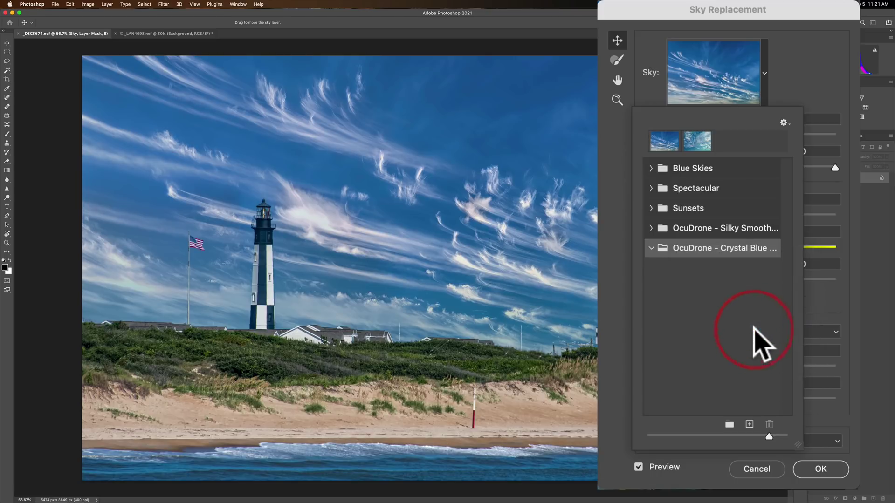
scroll(300, 134, down, 1)
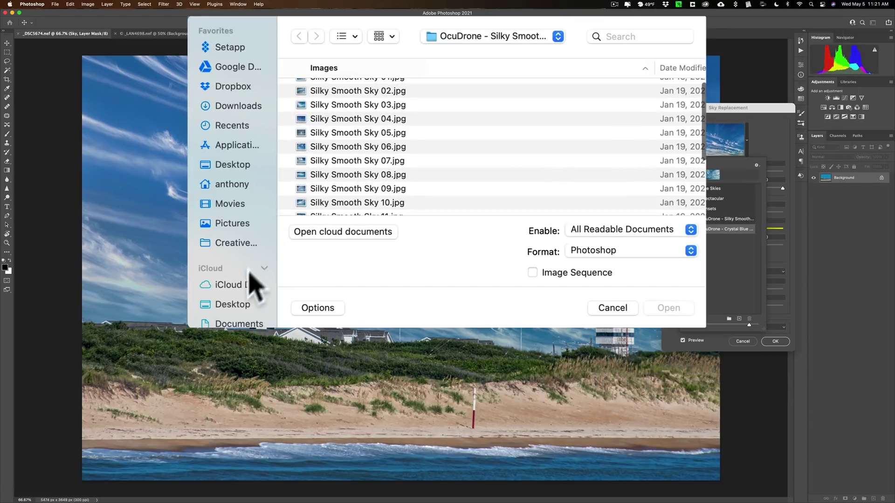
click(238, 304)
double_click(339, 103)
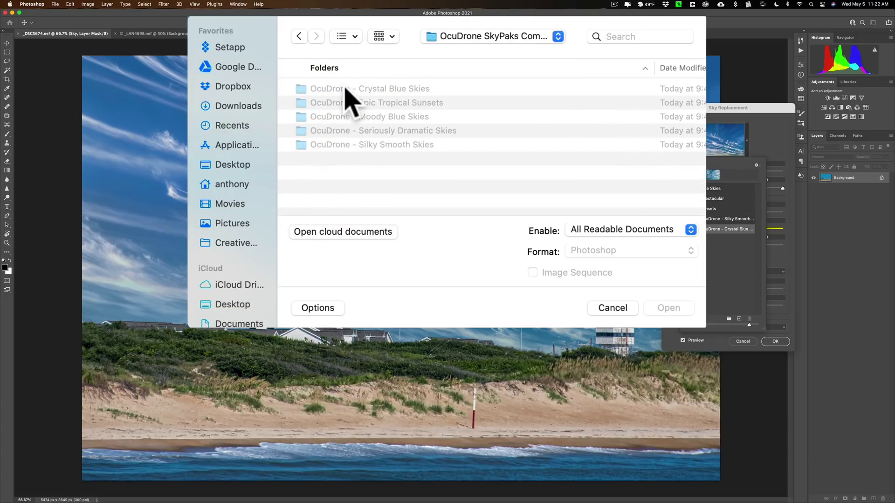
double_click(346, 89)
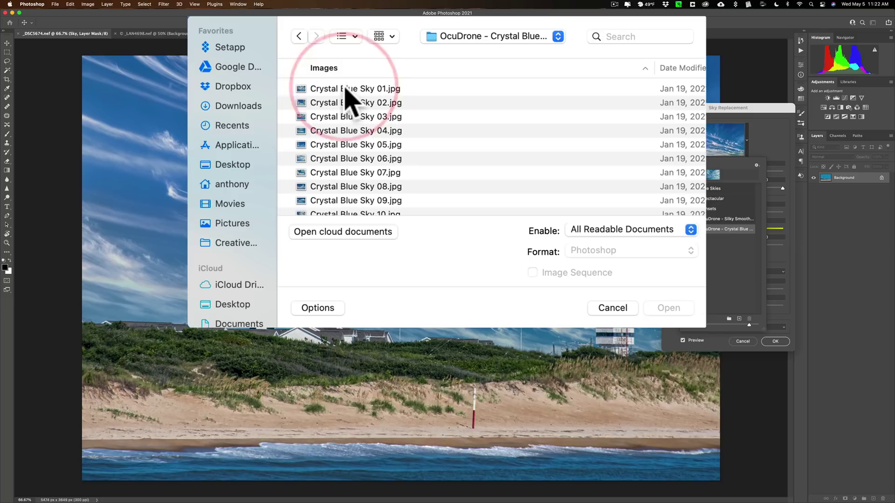
click(345, 93)
scroll(347, 93, down, 2)
scroll(346, 90, down, 4)
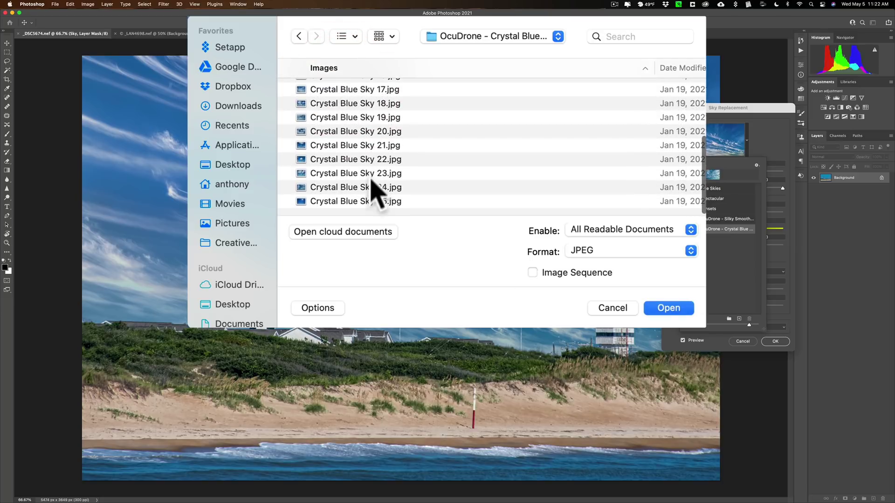
shift+click(379, 204)
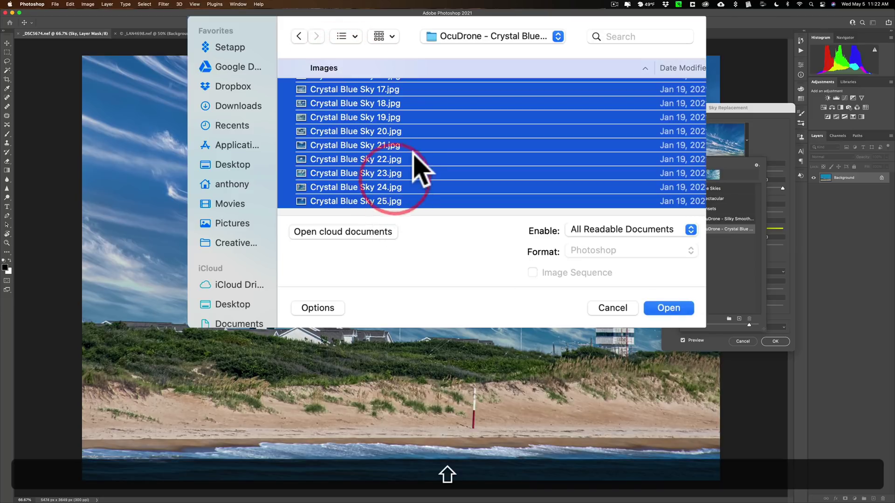
scroll(419, 168, up, 5)
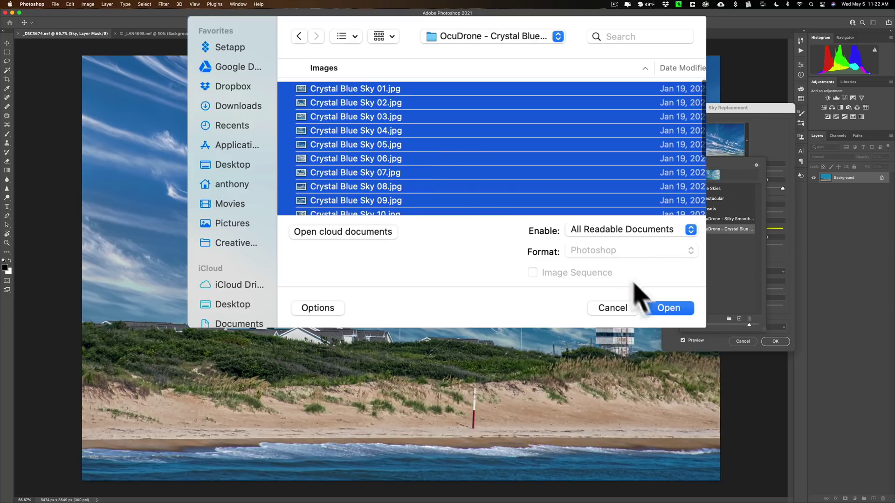
click(671, 308)
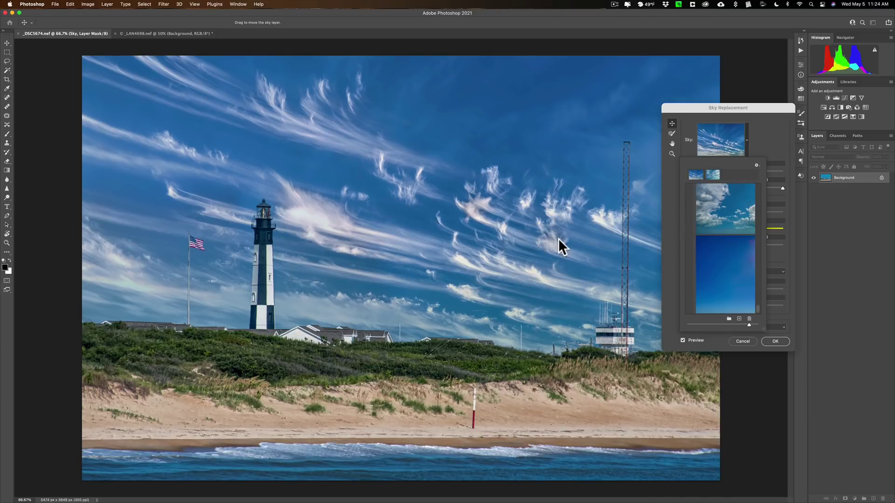
Step: Browse the Crystal Blue sky presets and pick a cumulus sky
scroll(723, 216, up, 3)
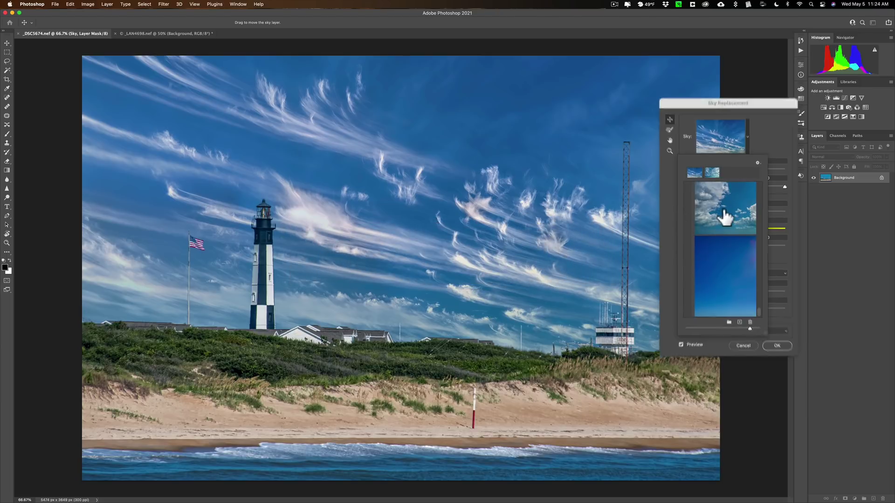
scroll(722, 212, up, 10)
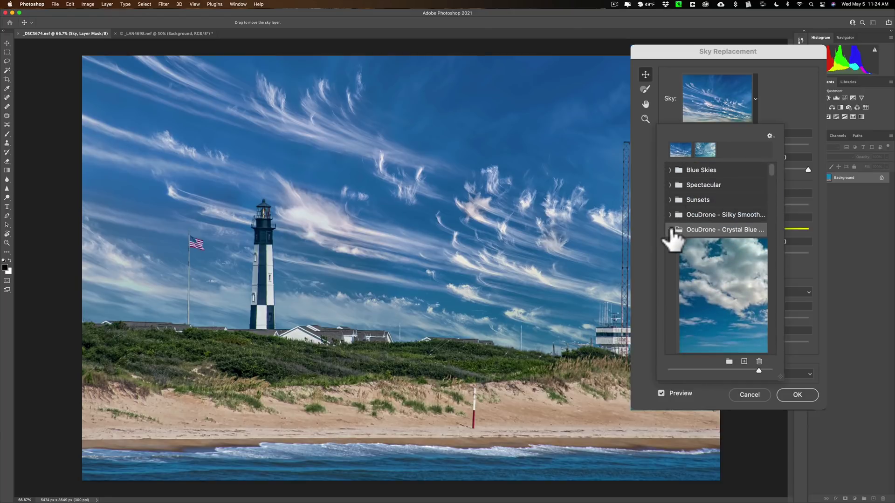
click(669, 229)
click(669, 228)
scroll(669, 227, down, 2)
scroll(699, 241, down, 5)
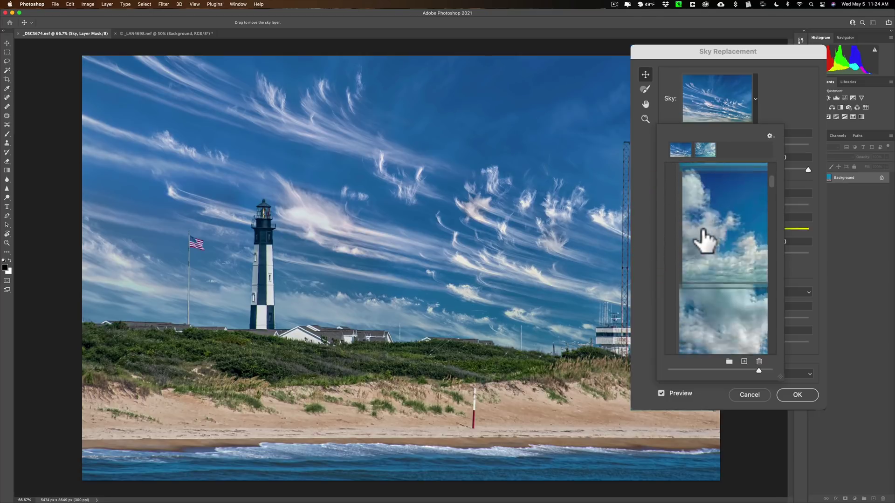
scroll(704, 241, down, 3)
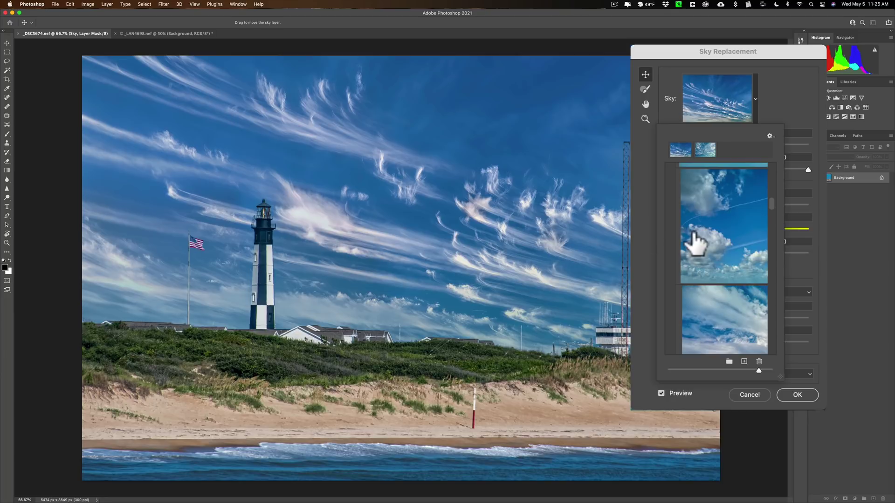
scroll(689, 243, down, 3)
scroll(696, 238, down, 6)
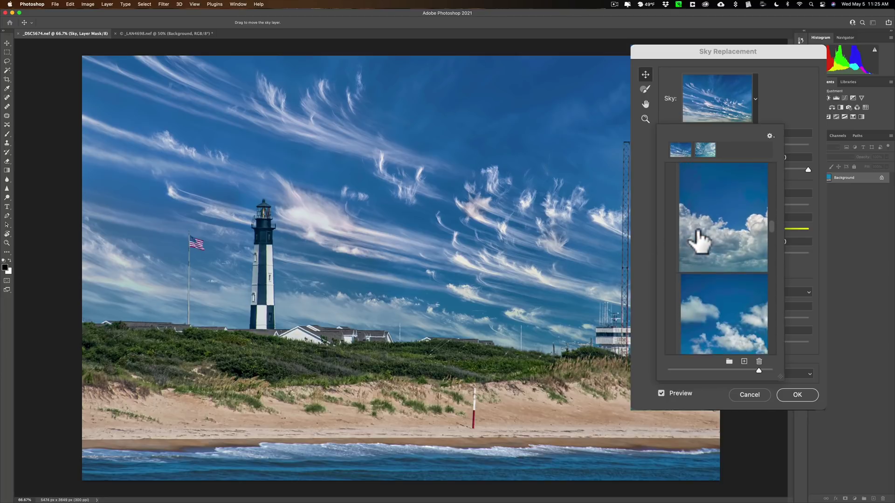
scroll(699, 240, down, 3)
scroll(699, 240, down, 2)
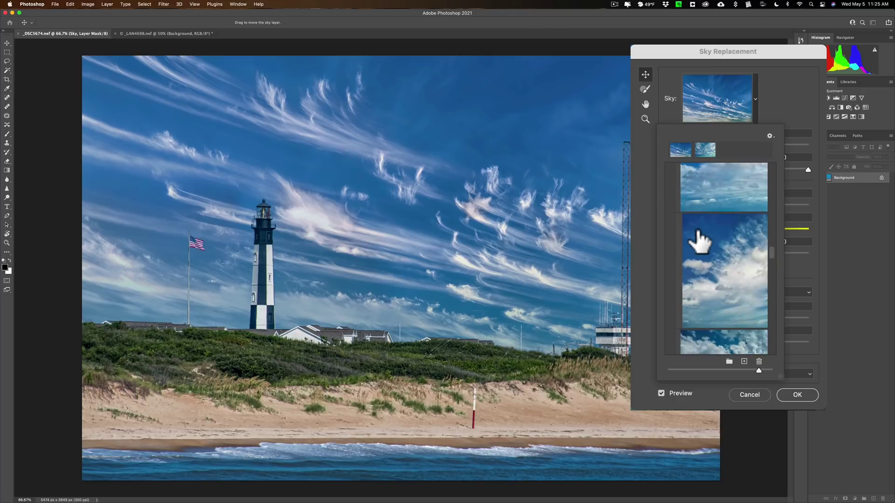
scroll(704, 240, down, 4)
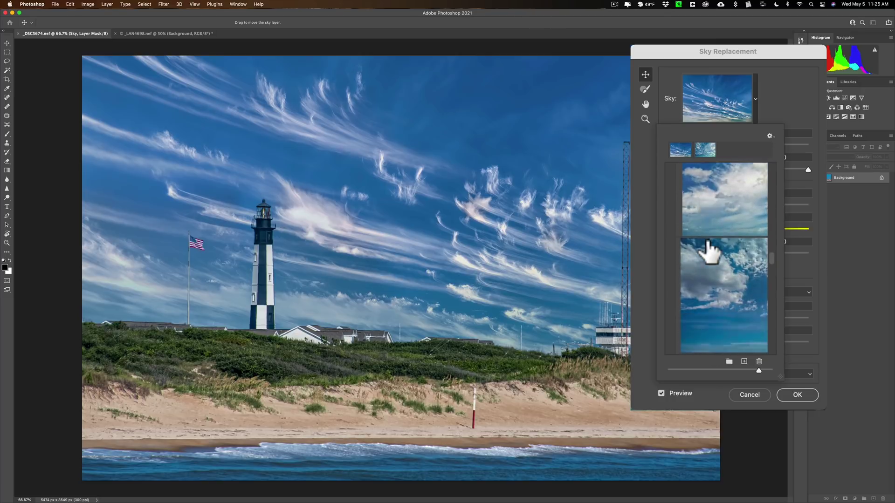
scroll(707, 241, down, 6)
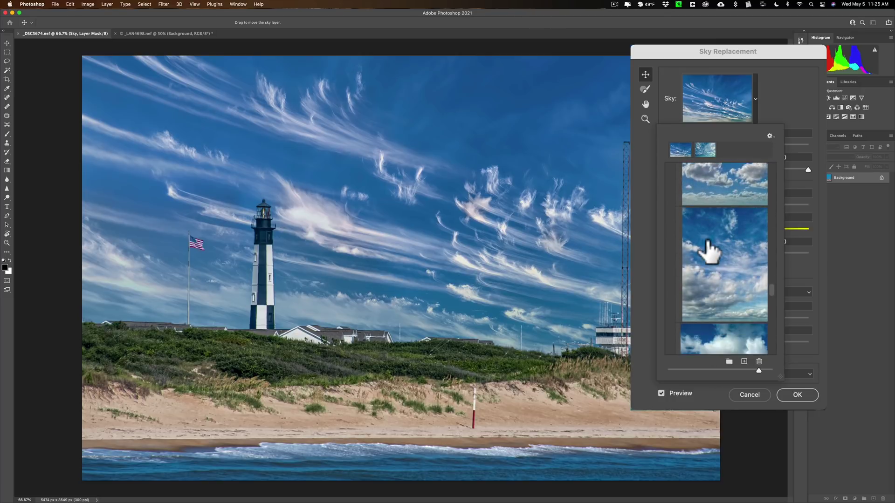
scroll(707, 241, down, 5)
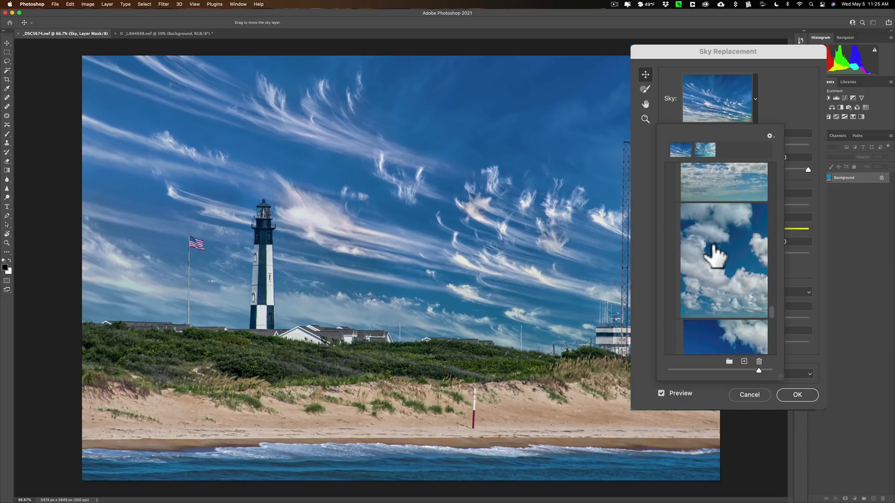
click(711, 243)
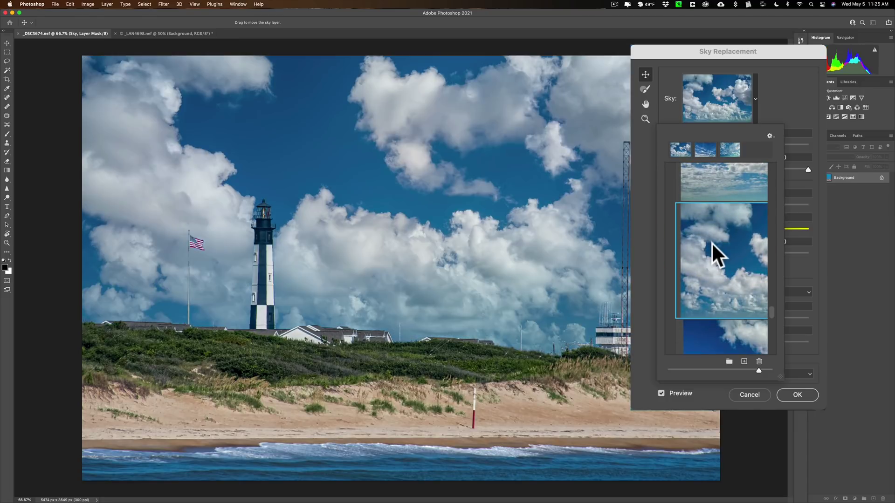
Step: Try other cloudy presets, ending on the contrail sky
scroll(711, 242, down, 2)
scroll(711, 242, up, 4)
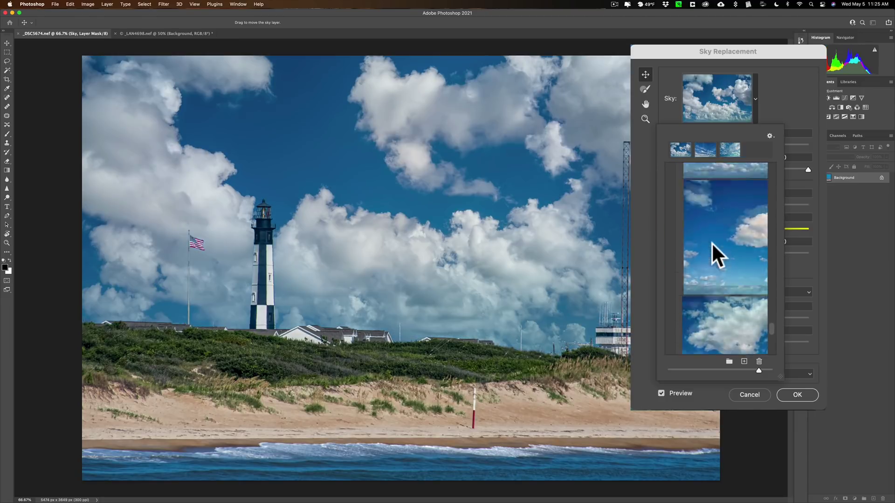
scroll(711, 242, up, 5)
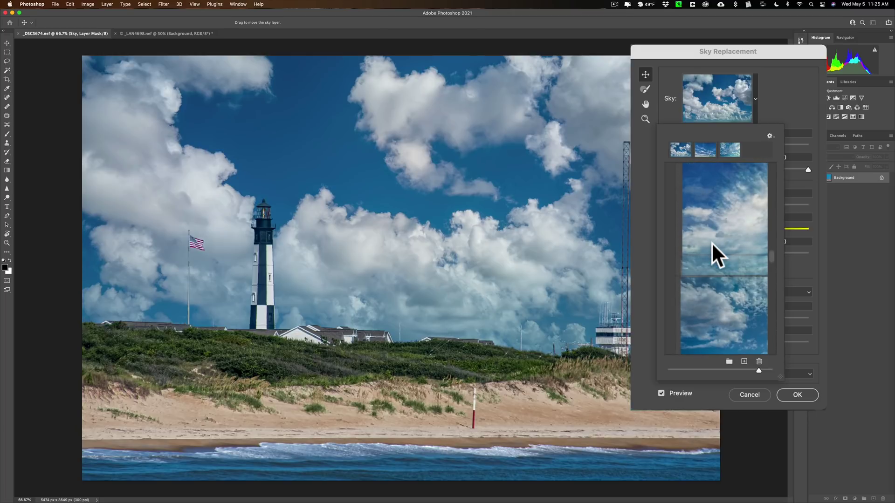
scroll(711, 243, up, 3)
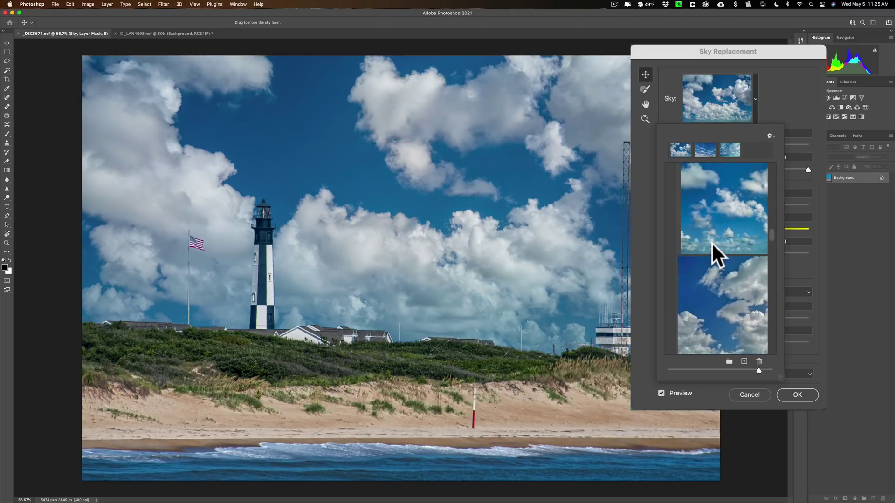
click(729, 291)
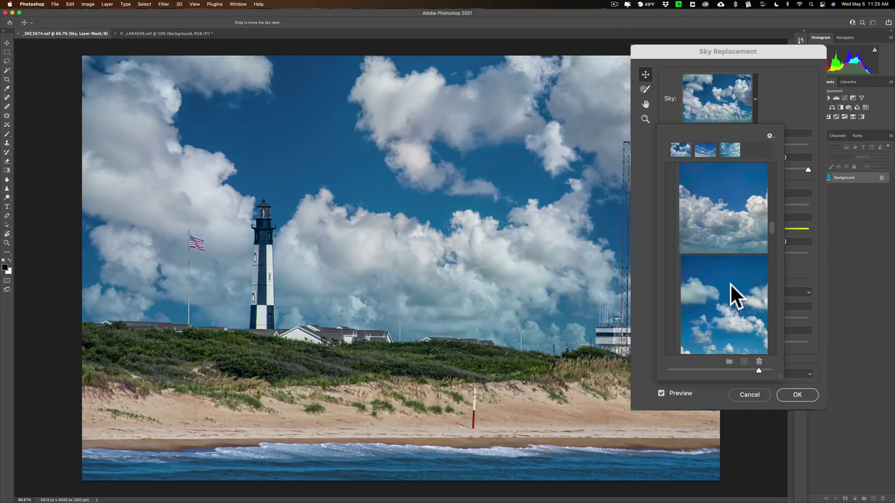
scroll(731, 295, up, 1)
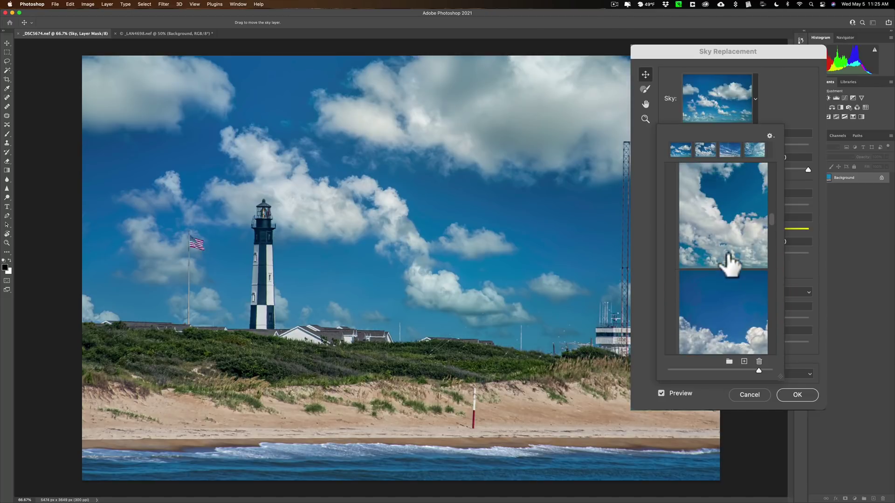
scroll(729, 263, up, 2)
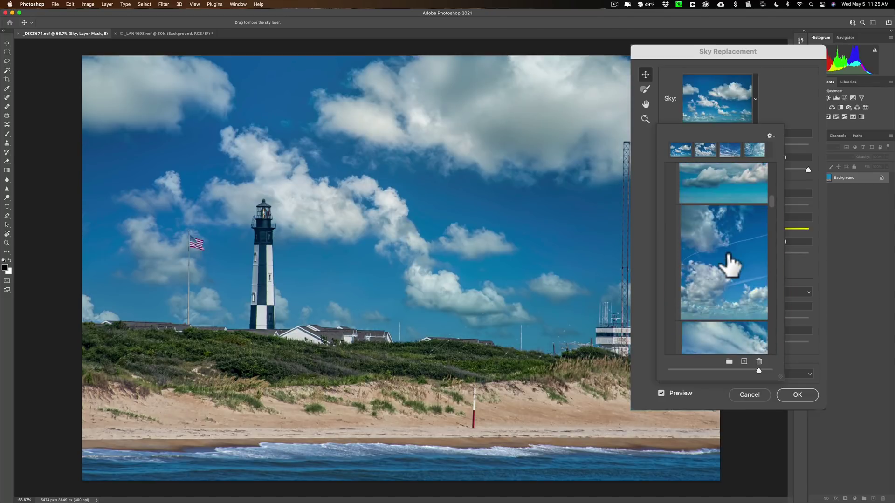
click(727, 252)
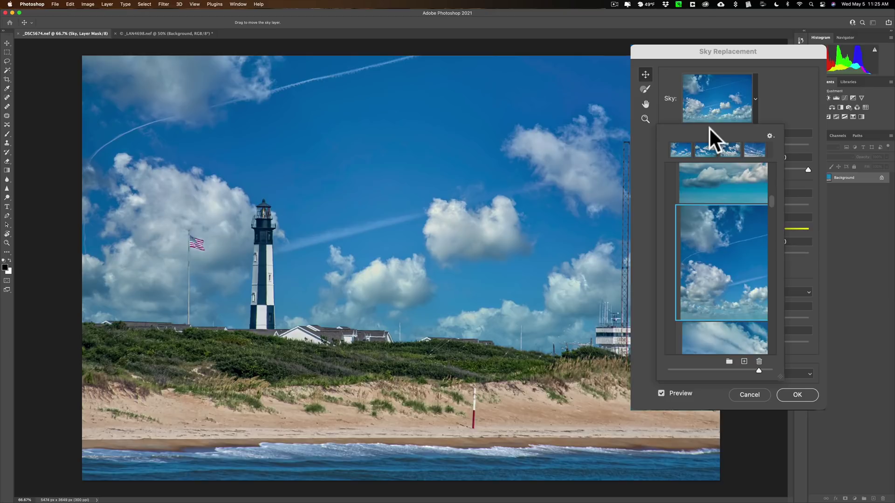
Step: Mirror the contrail sky, then swap in the large billowing cumulus cloud preset
click(796, 96)
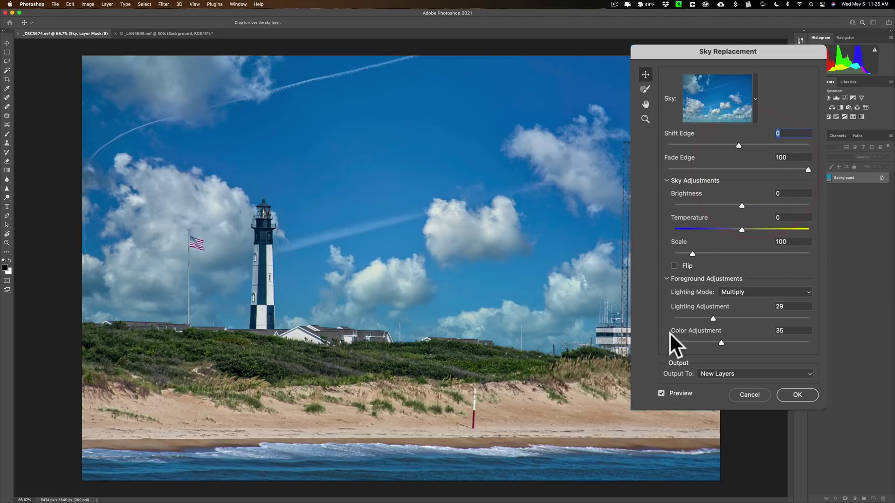
click(674, 265)
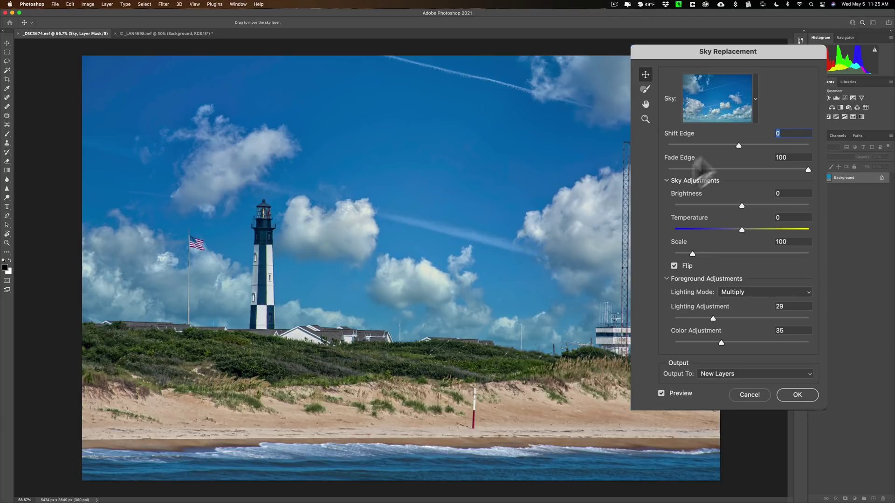
click(754, 106)
scroll(745, 249, down, 5)
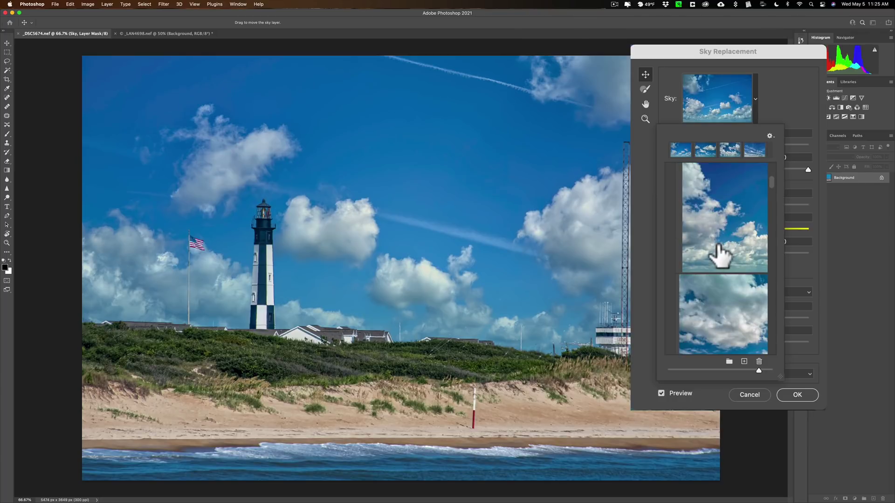
click(717, 244)
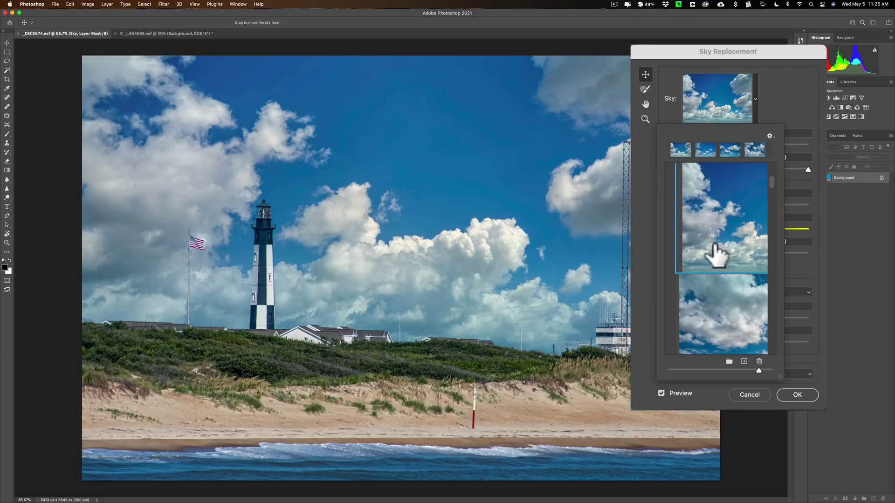
Step: Flip the cumulus sky horizontally and toggle Preview to compare against the original sky
click(786, 92)
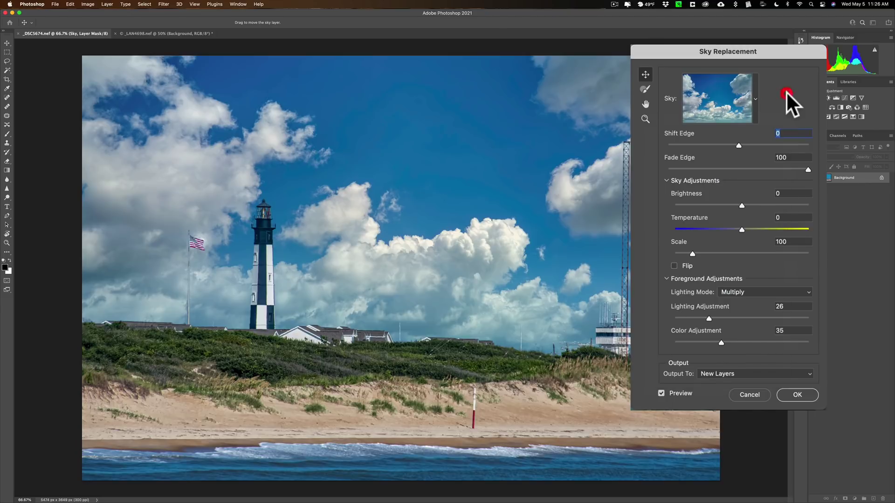
click(674, 264)
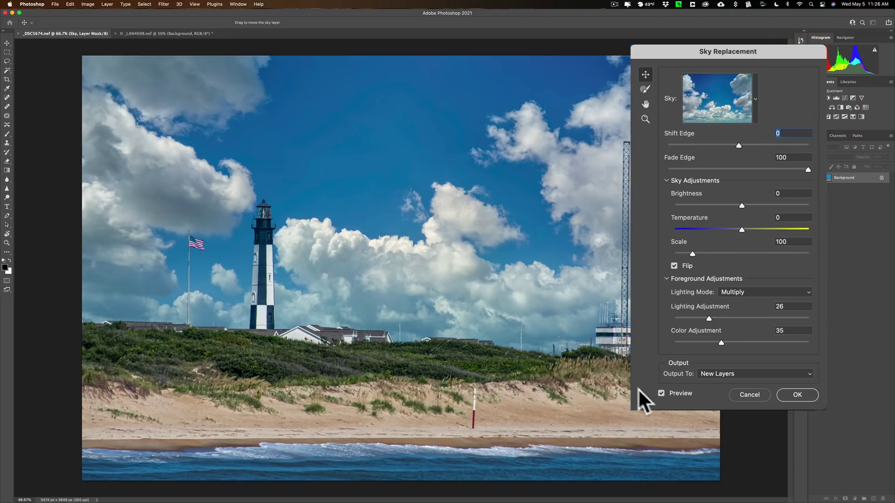
click(661, 393)
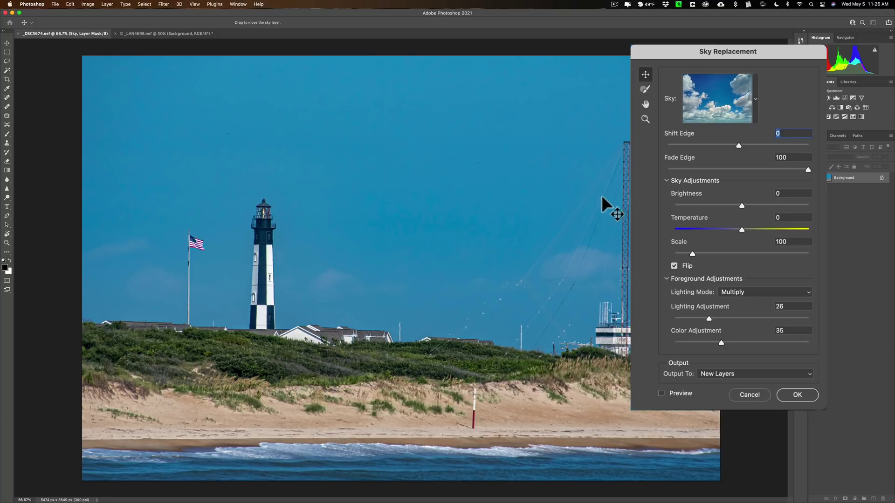
click(661, 392)
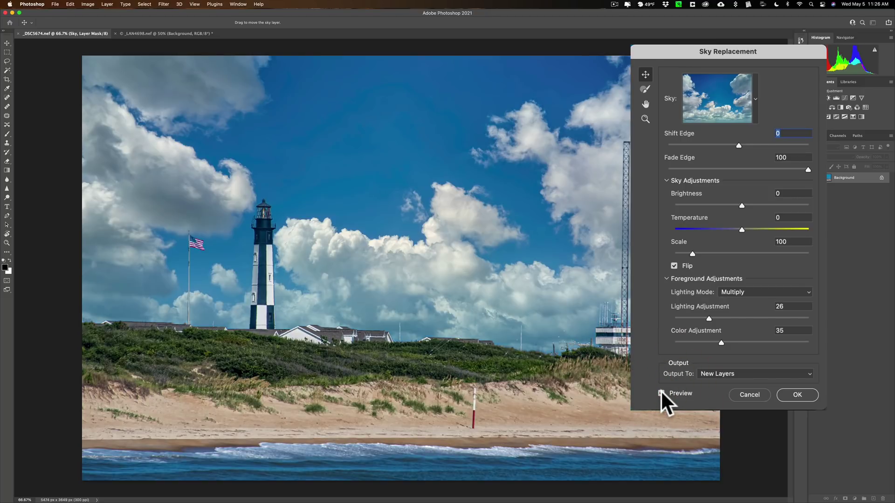
click(661, 393)
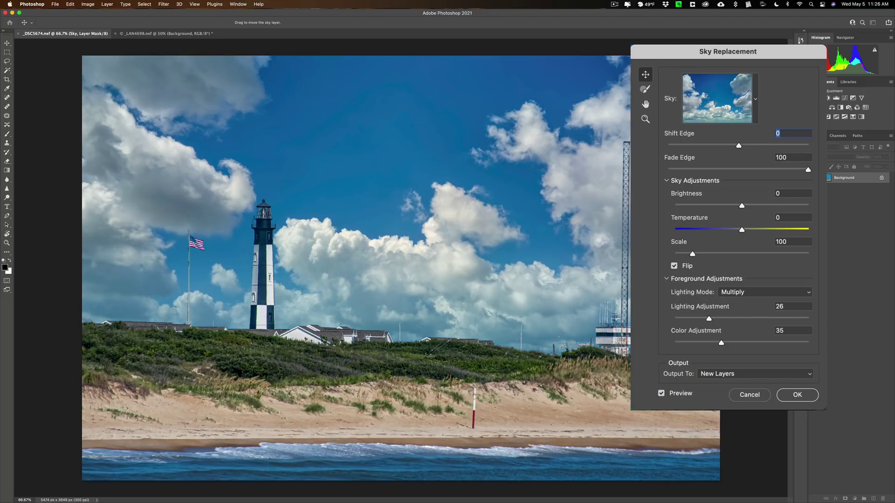
click(661, 393)
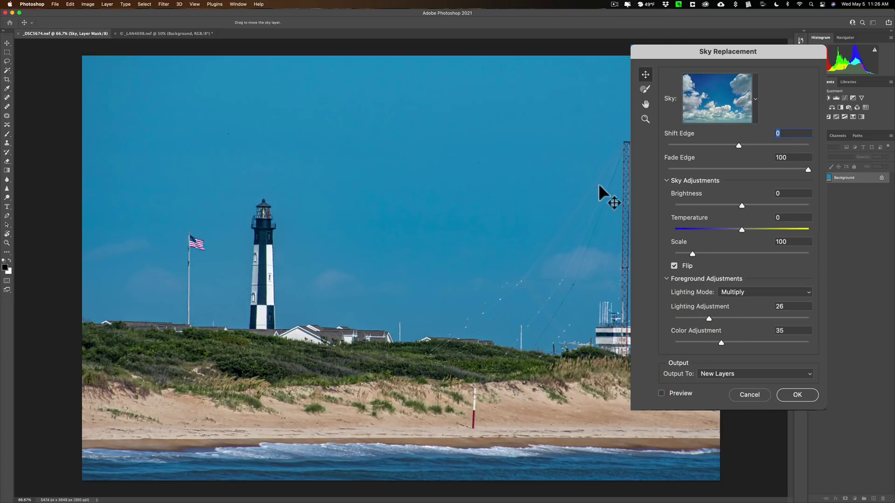
click(661, 393)
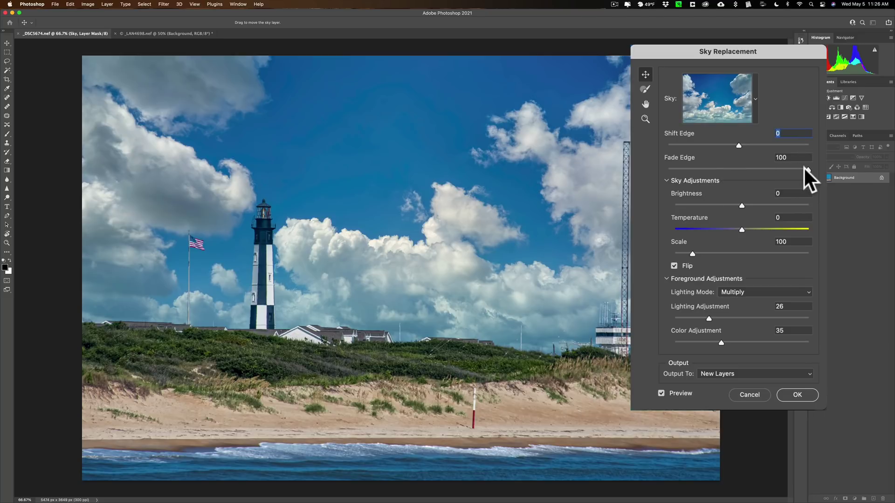
Step: Set Shift Edge to -26, Fade Edge to 92 and sky Brightness to -13
mouse_move(805, 168)
mouse_down()
mouse_move(675, 167)
mouse_move(809, 169)
mouse_up()
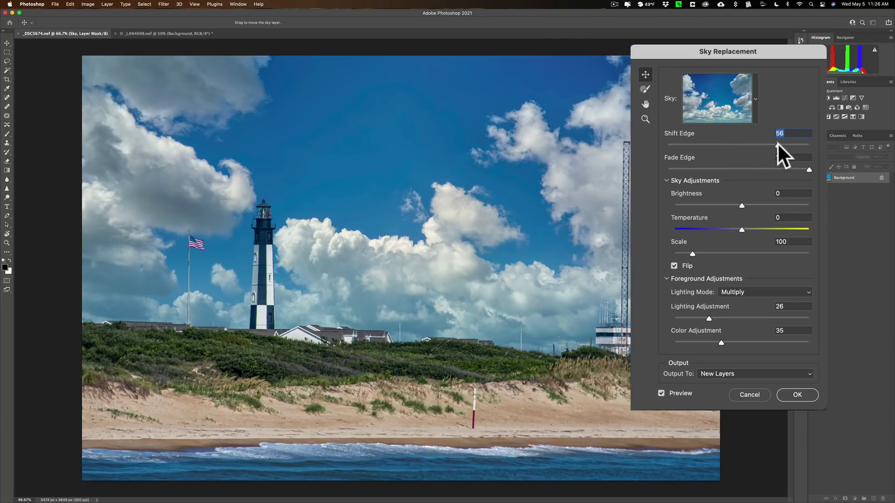
drag(776, 143, 783, 144)
mouse_move(723, 143)
mouse_down()
mouse_move(675, 144)
mouse_move(713, 145)
mouse_up()
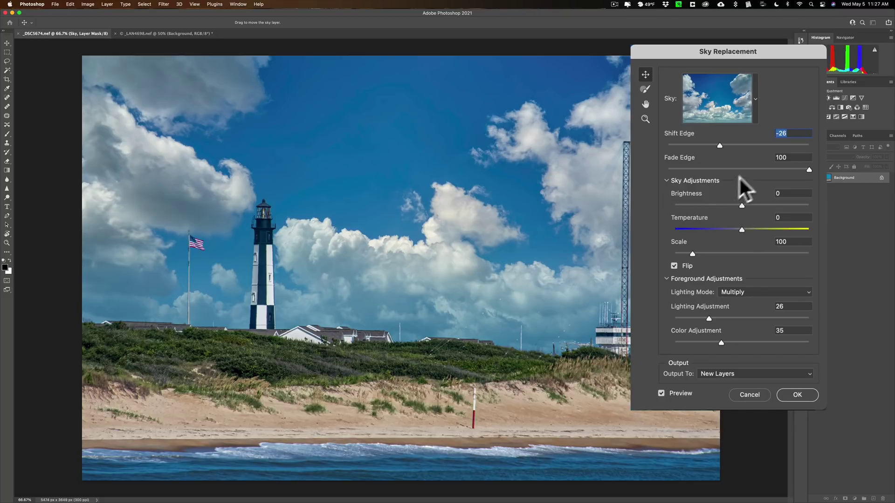
mouse_move(809, 168)
mouse_down()
mouse_move(715, 166)
mouse_move(798, 171)
mouse_up()
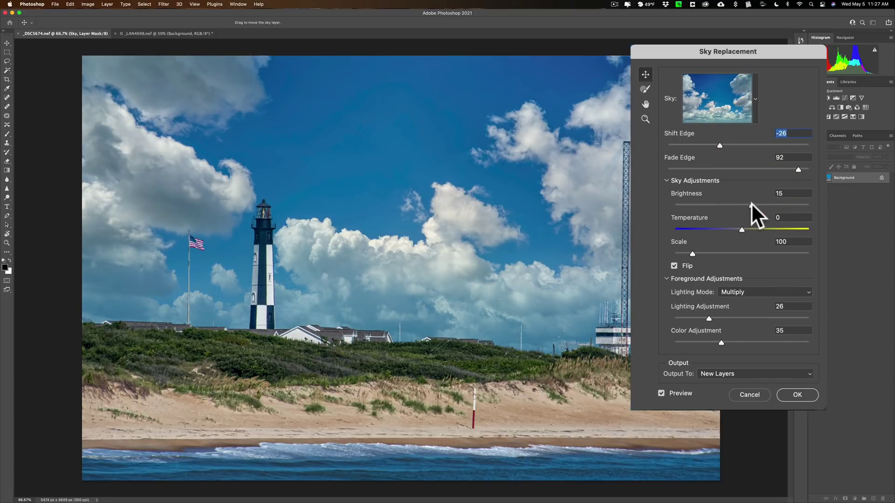
drag(750, 203, 737, 204)
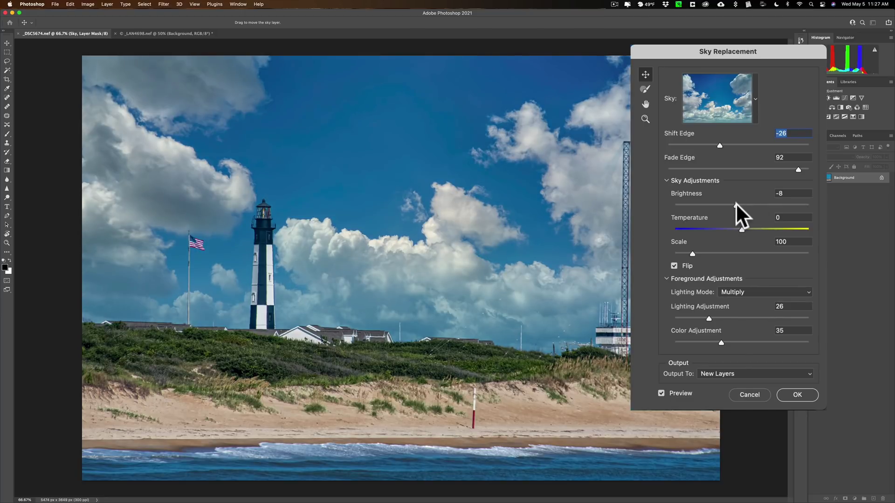
drag(735, 204, 734, 203)
click(733, 204)
Step: Reduce the sky Scale to 101 and set foreground Lighting Mode to Screen
drag(692, 252, 695, 252)
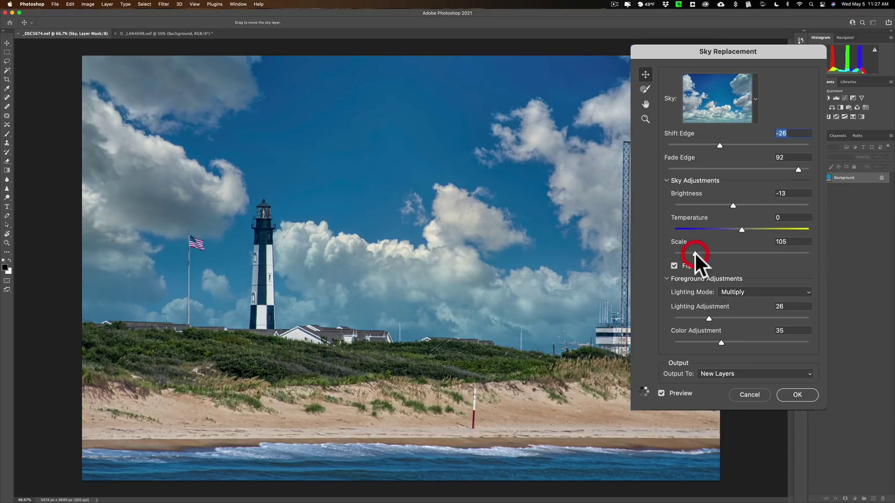
drag(695, 253, 693, 252)
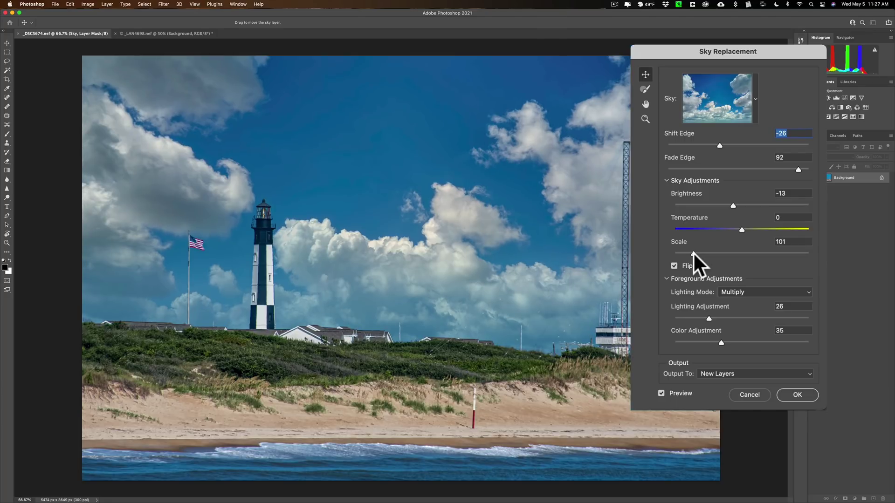
click(694, 253)
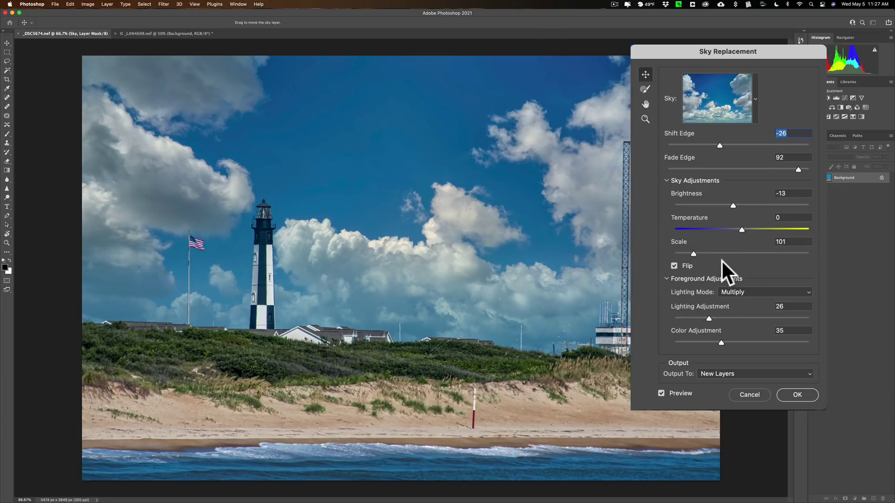
click(756, 292)
click(754, 298)
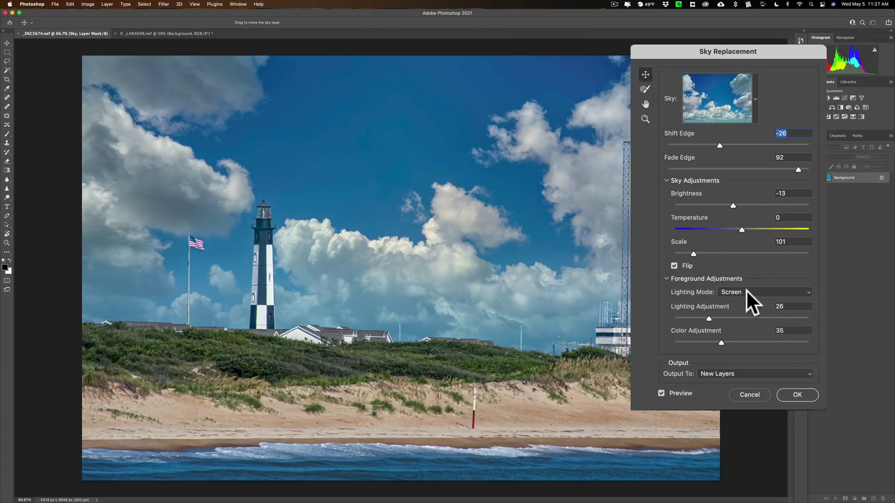
Step: Switch Lighting Mode back to Multiply with Lighting Adjustment 5
click(745, 289)
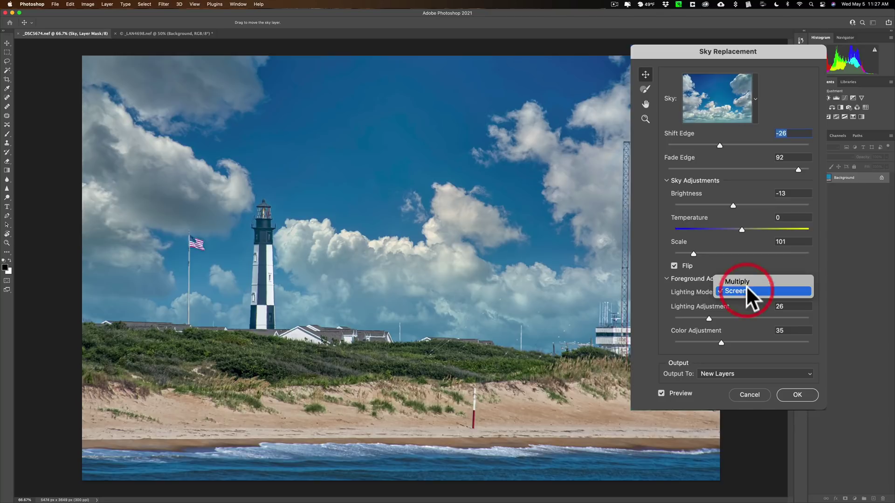
click(745, 283)
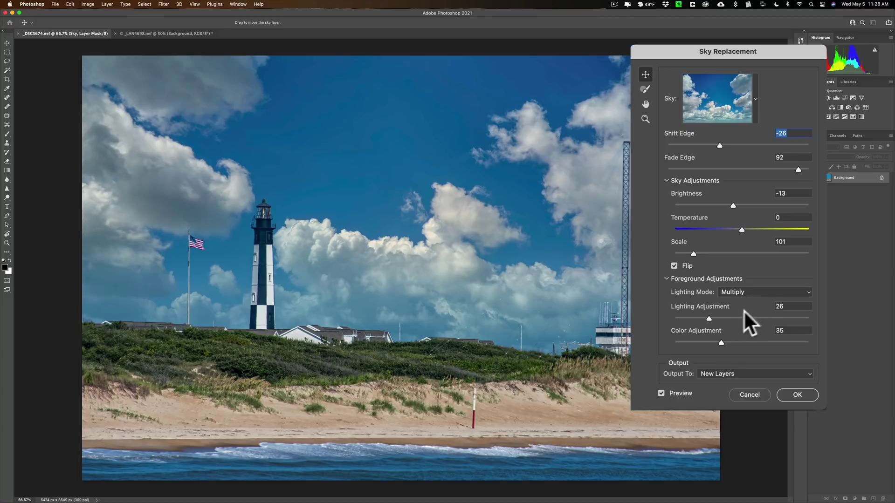
drag(709, 316, 734, 318)
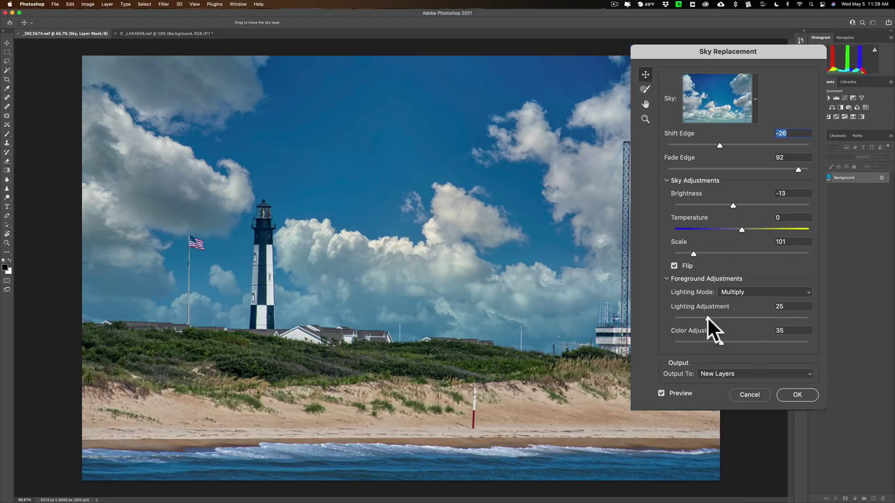
drag(706, 318, 680, 317)
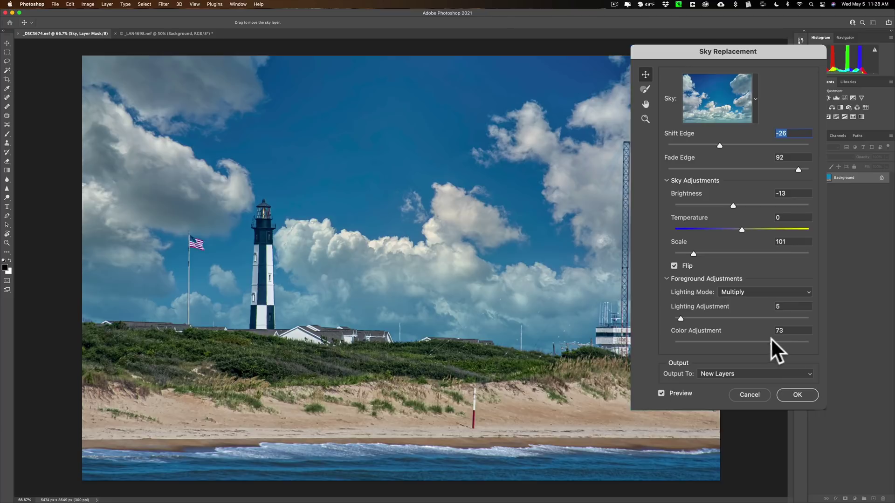
Step: Set Temperature 27 and Color Adjustment 51, with output to Duplicate Layer
drag(770, 337, 721, 336)
click(756, 227)
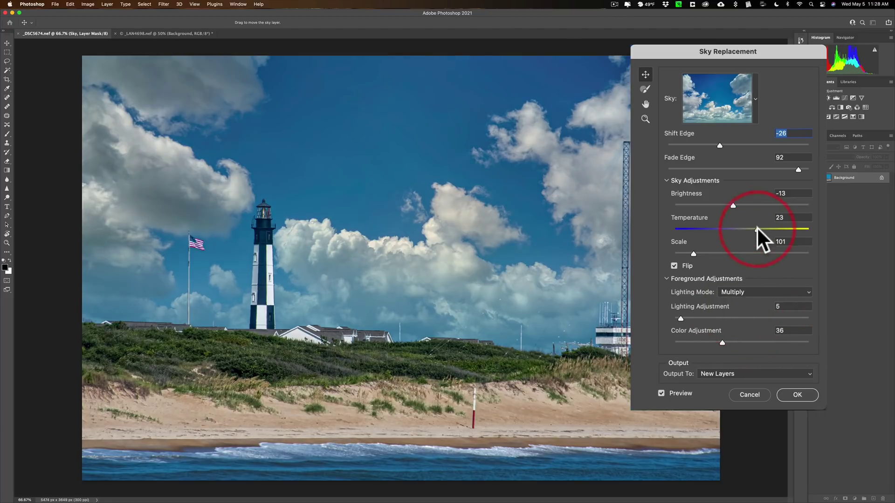
drag(758, 227, 759, 228)
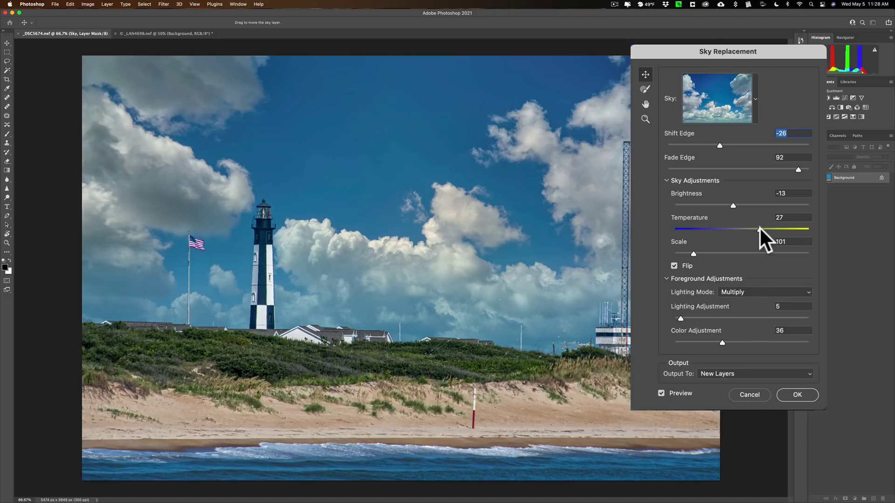
drag(720, 342, 742, 339)
click(729, 372)
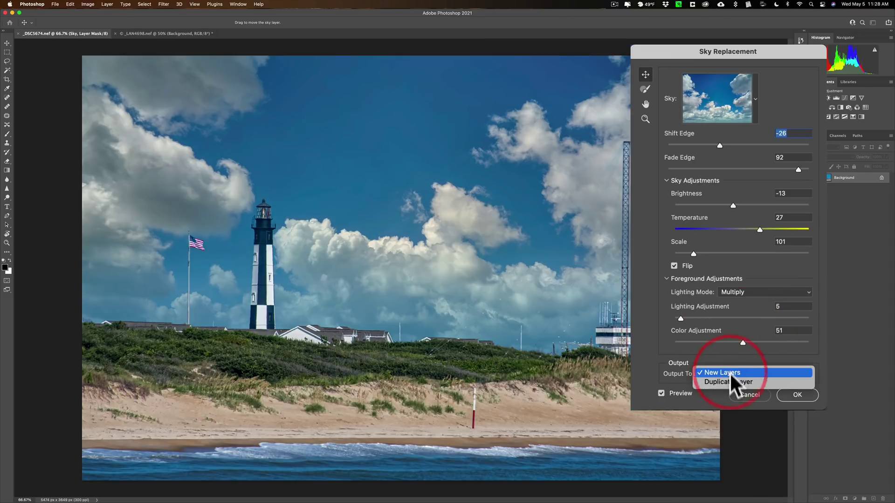
click(730, 380)
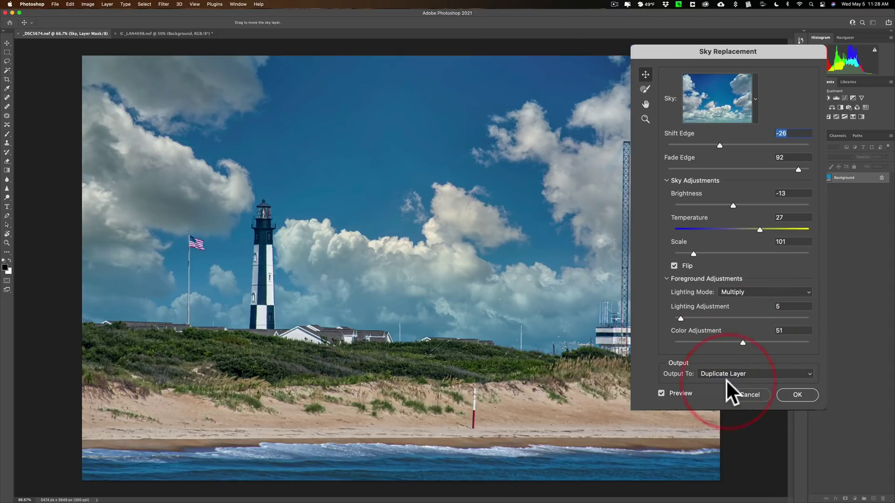
Step: Apply the sky replacement and toggle the Background copy layer to compare
click(798, 395)
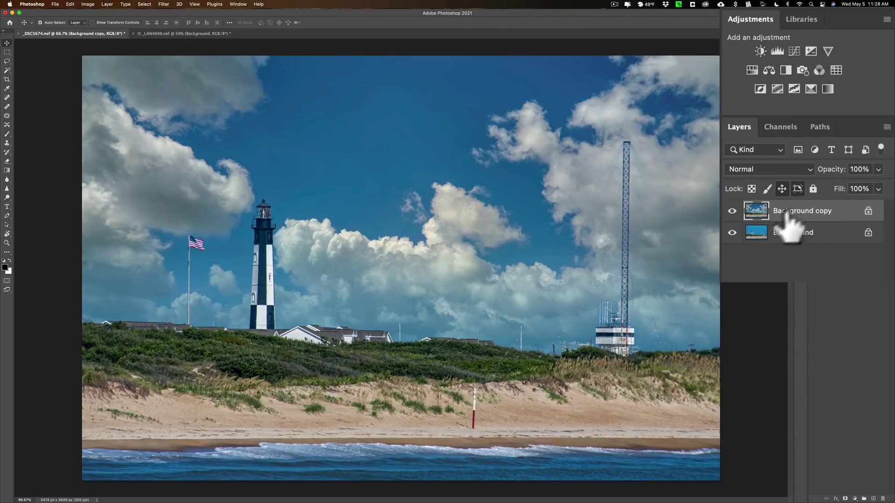
click(732, 210)
click(732, 211)
Step: Add a Levels adjustment with input levels 18, 1.21 and 228
click(777, 51)
drag(683, 136, 694, 138)
drag(820, 161, 801, 161)
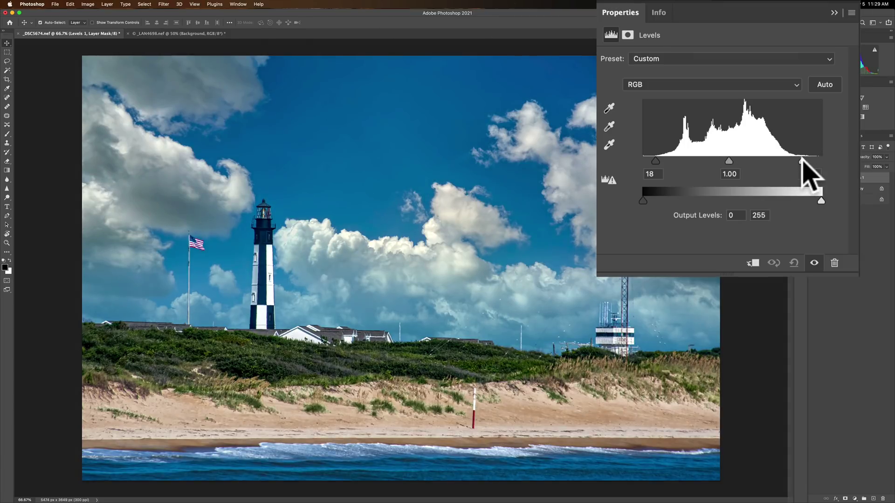
drag(729, 161, 729, 137)
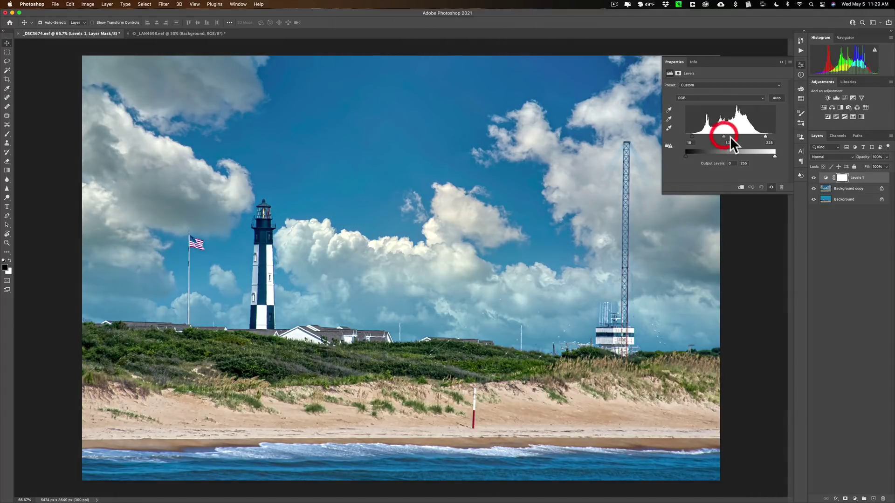
click(781, 62)
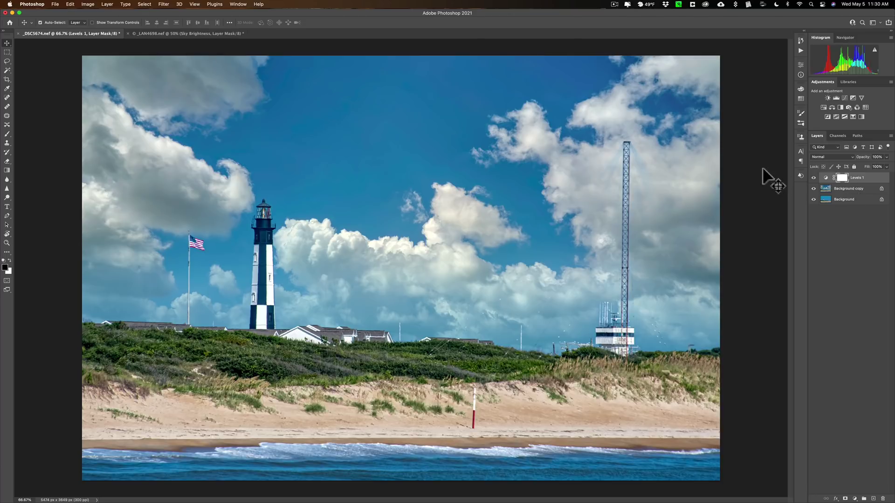
Step: Switch to the _LAN4698.nef photo and collapse its Sky Replacement Group
click(189, 32)
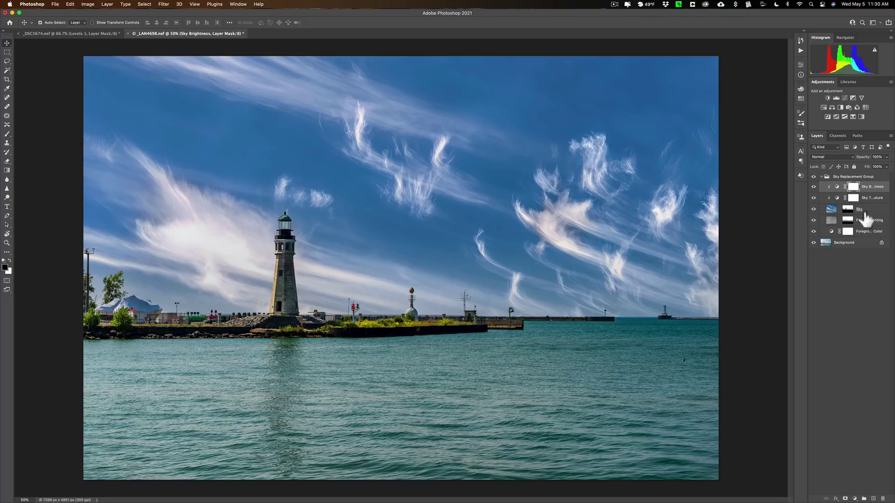
click(757, 161)
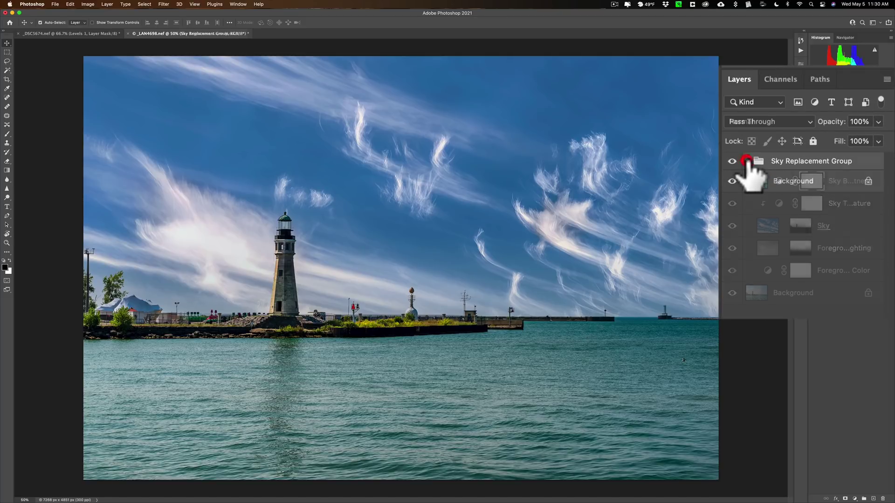
click(747, 160)
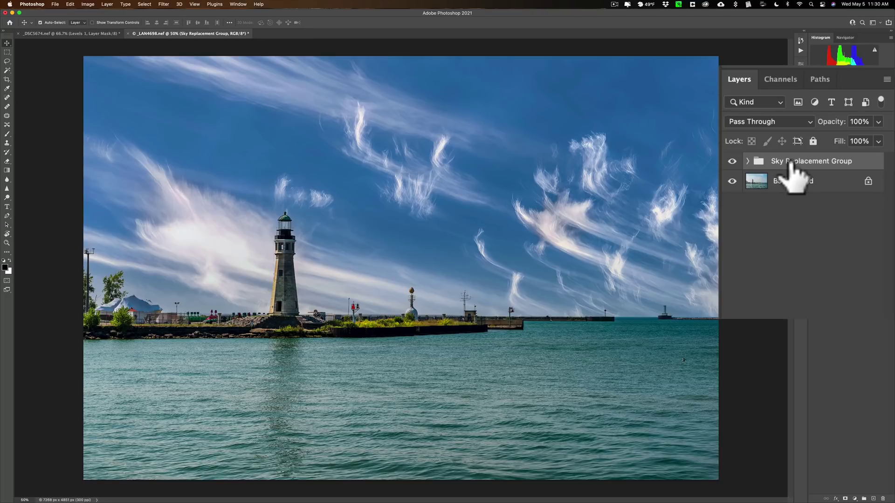
Step: Stamp all visible layers into a new merged Layer 1 with Option+Shift+Cmd+E
key(shift)
key(alt)
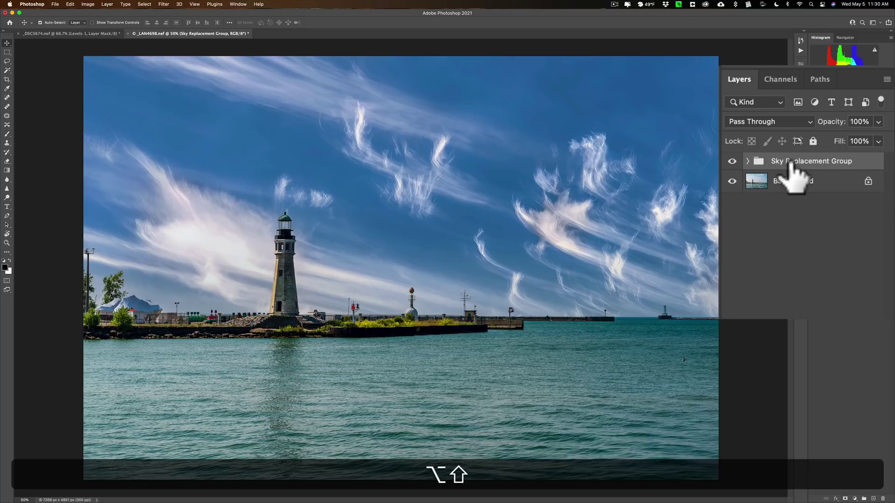
key(super)
key(alt+shift+super+e)
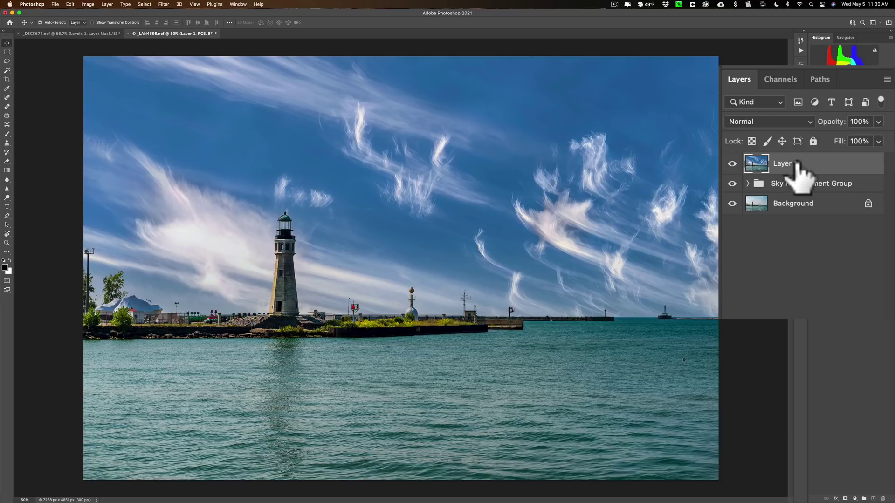
Step: Add a Levels adjustment with inputs 32, 1.13 and 219 above Layer 1
click(834, 98)
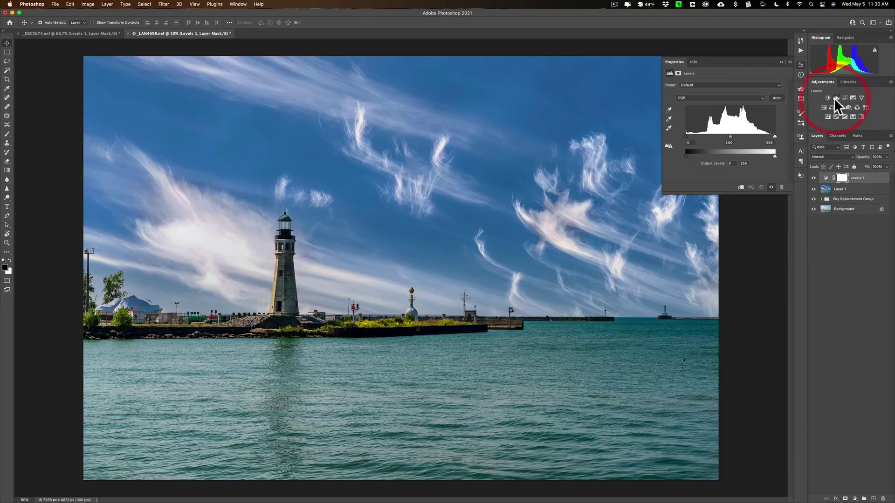
drag(776, 151, 798, 163)
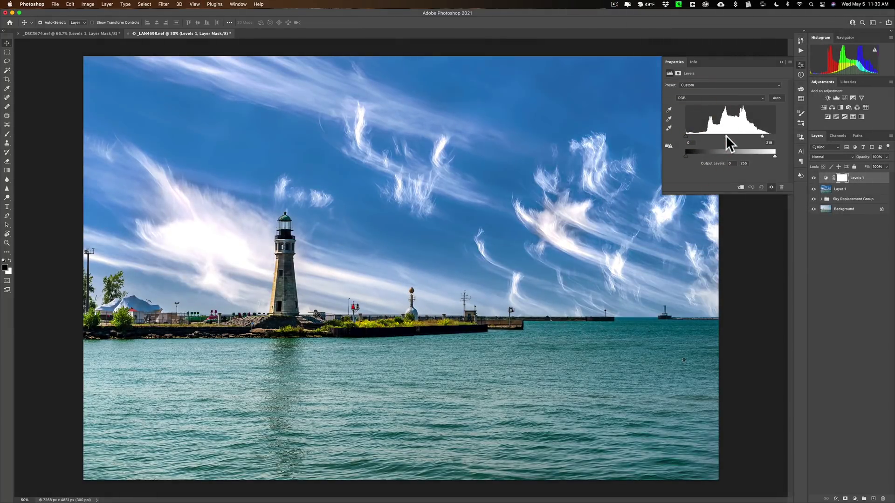
drag(723, 136, 720, 135)
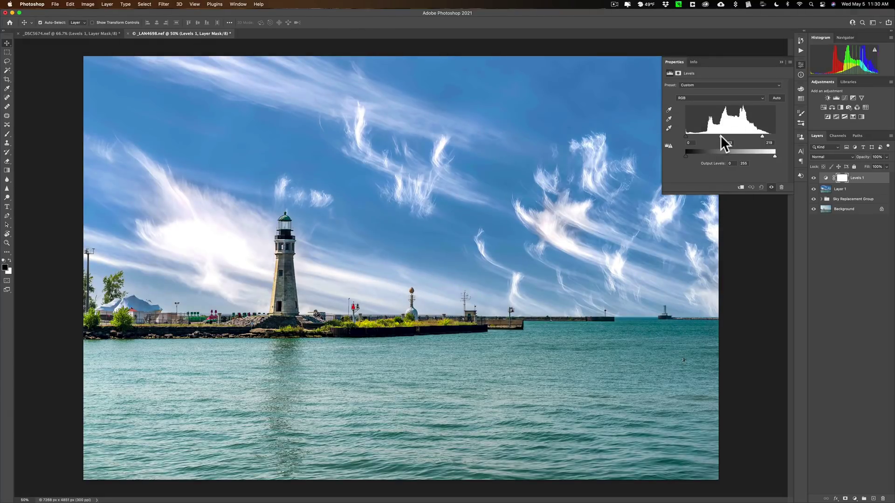
click(782, 61)
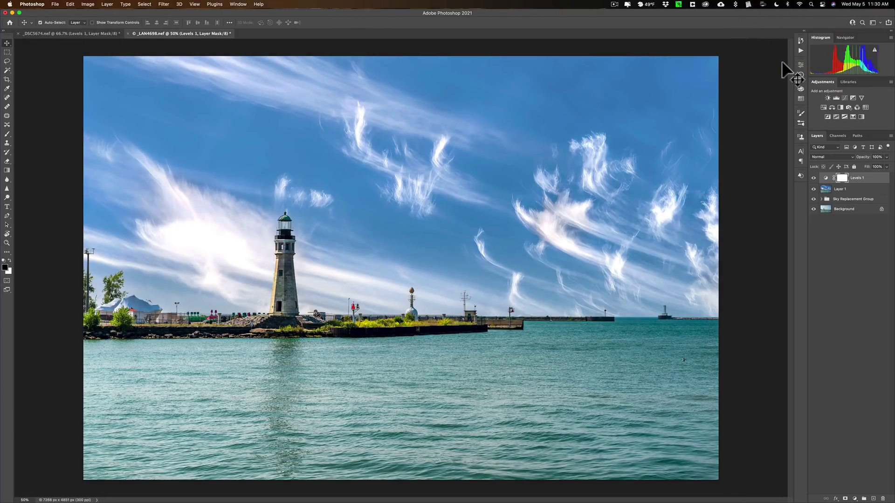